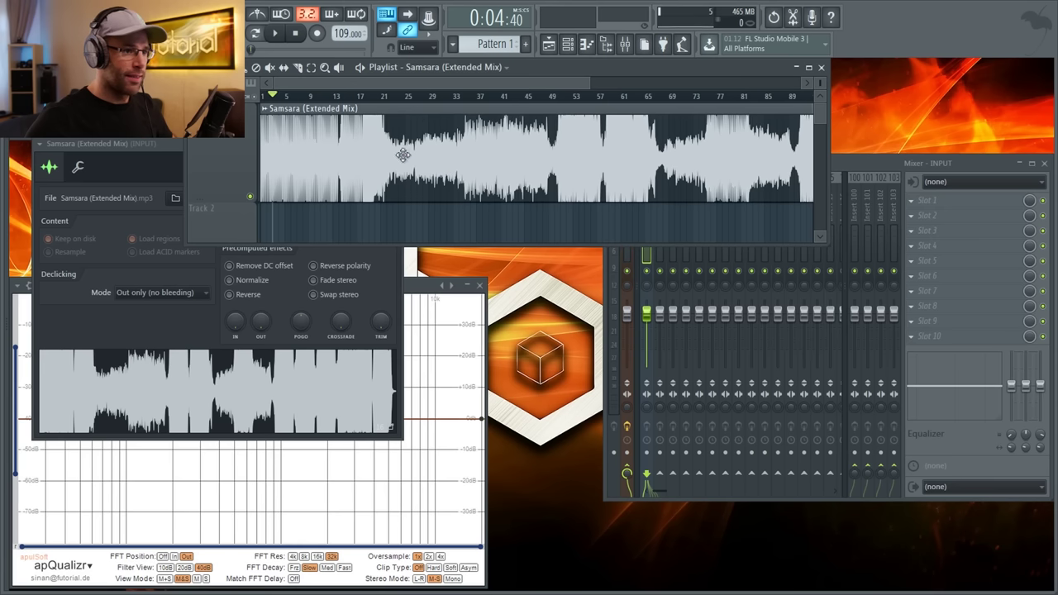
Play the Samsara (Extended Mix) clip from around bar 9, and restart playback within the intro
{"action": "scroll", "coordinate": [574, 185], "scroll_direction": "up", "scroll_amount": 3}
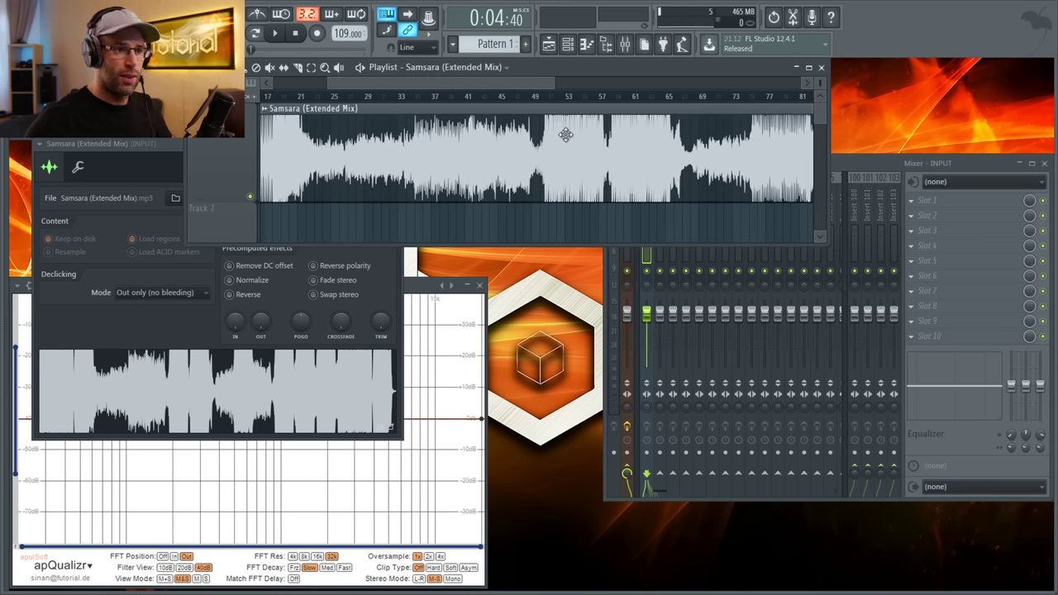
{"action": "scroll", "coordinate": [563, 140], "scroll_direction": "up", "scroll_amount": 5}
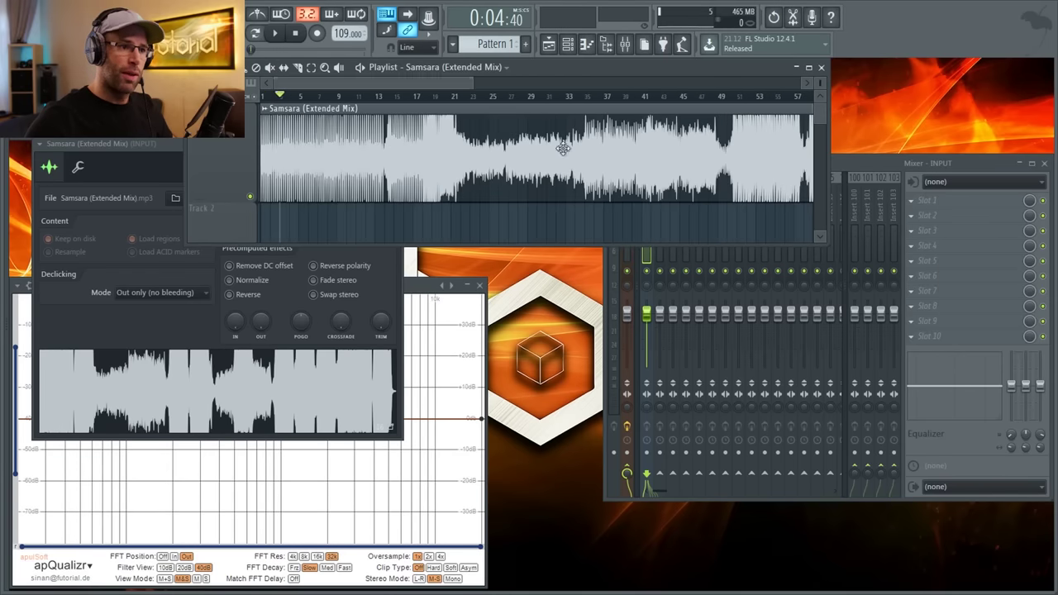
{"action": "mouse_move", "coordinate": [419, 103]}
{"action": "left_mouse_down"}
{"action": "mouse_move", "coordinate": [404, 98]}
{"action": "mouse_move", "coordinate": [431, 98]}
{"action": "mouse_move", "coordinate": [336, 99]}
{"action": "left_mouse_up"}
{"action": "key", "text": "space"}
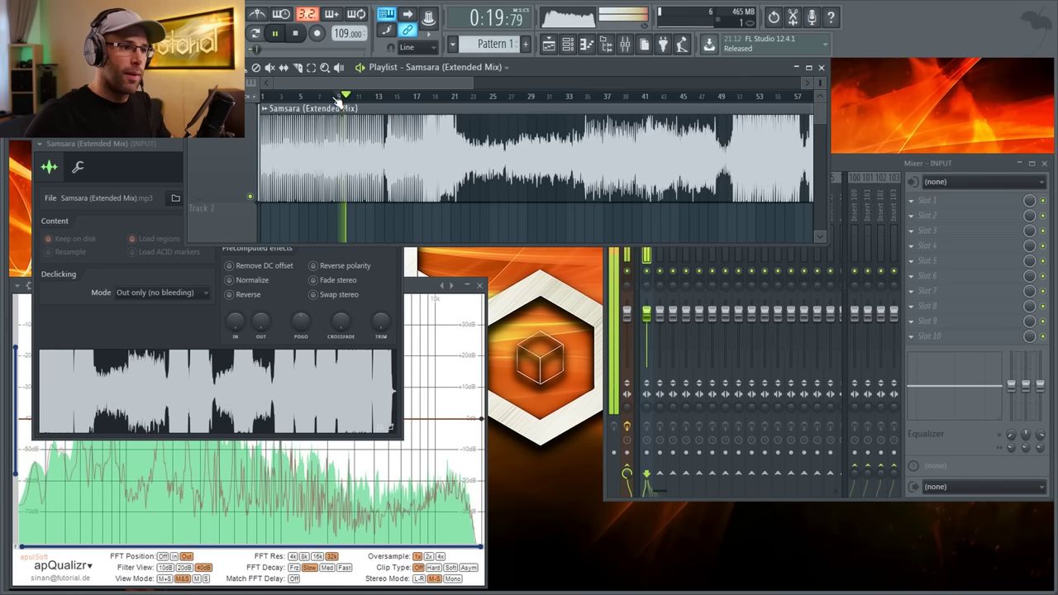
{"action": "key", "text": "space"}
{"action": "key", "text": "space"}
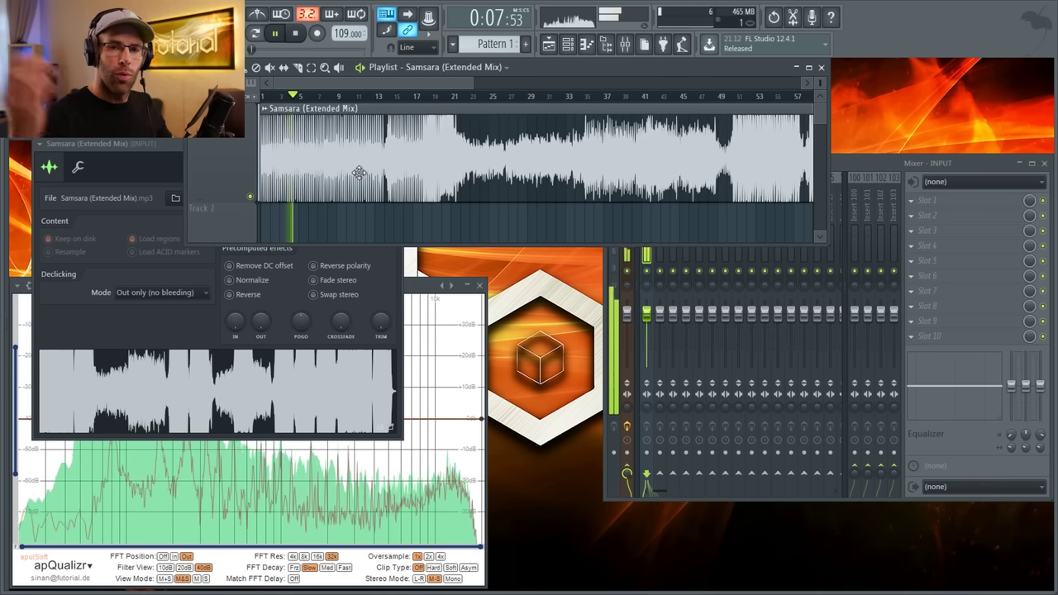
Skip playback ahead to around bars 15, 20 and 21 to hear the intro lead into the breakdown
{"action": "left_click", "coordinate": [393, 99]}
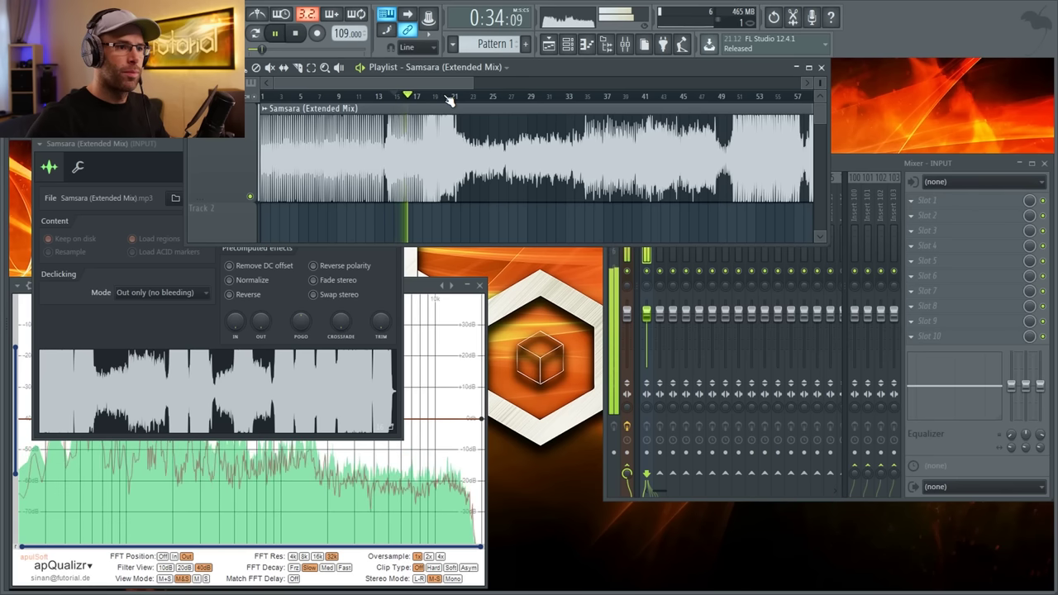
{"action": "left_click", "coordinate": [444, 97]}
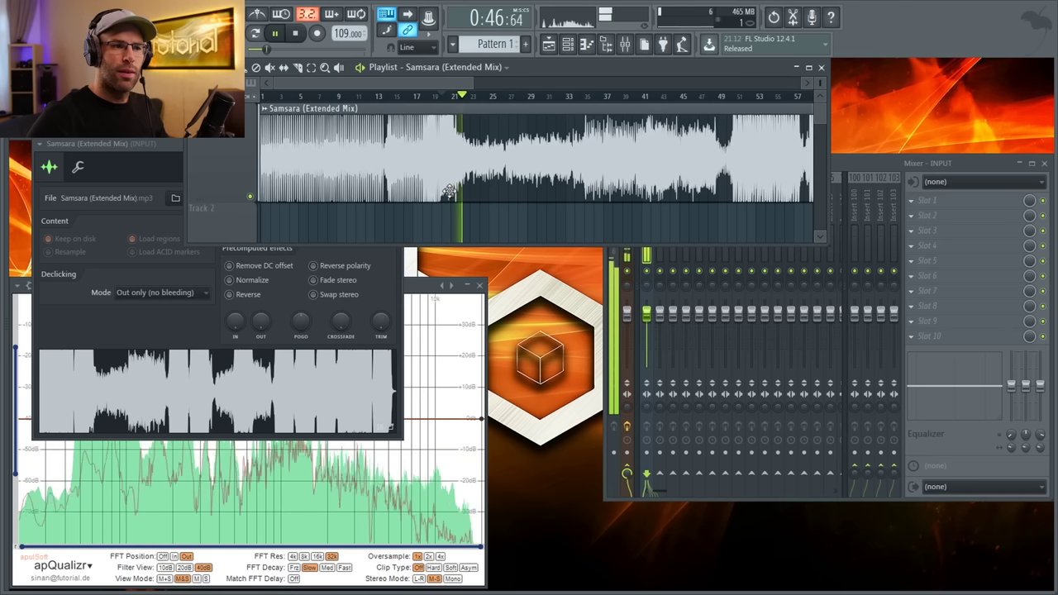
{"action": "left_click", "coordinate": [453, 97]}
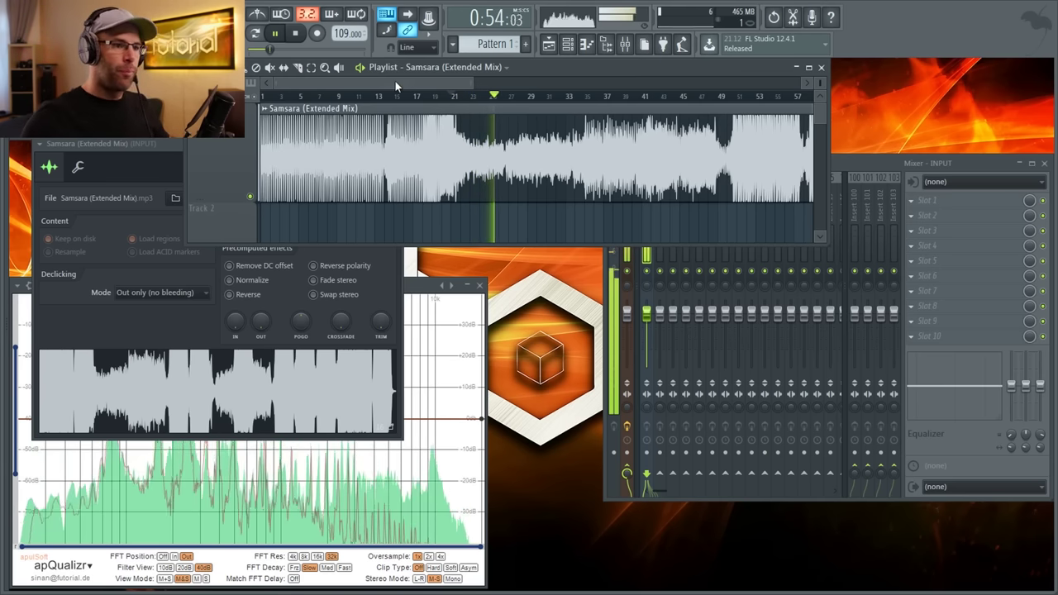
Play the breakdown from around bar 21 and follow it through the build-up into the first drop
{"action": "left_click_drag", "start_coordinate": [395, 81], "coordinate": [433, 81]}
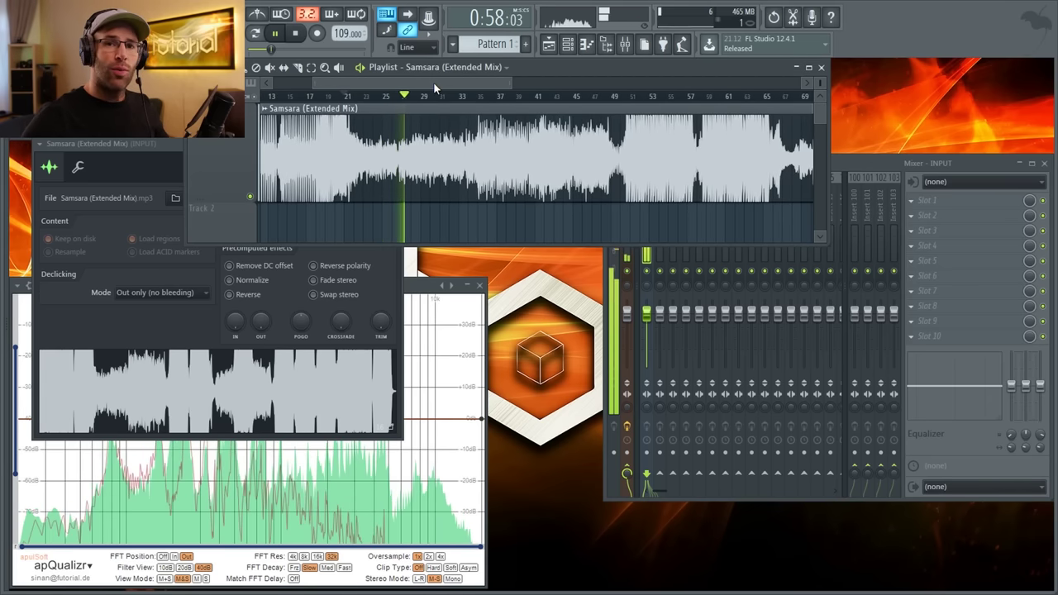
{"action": "left_click", "coordinate": [353, 96]}
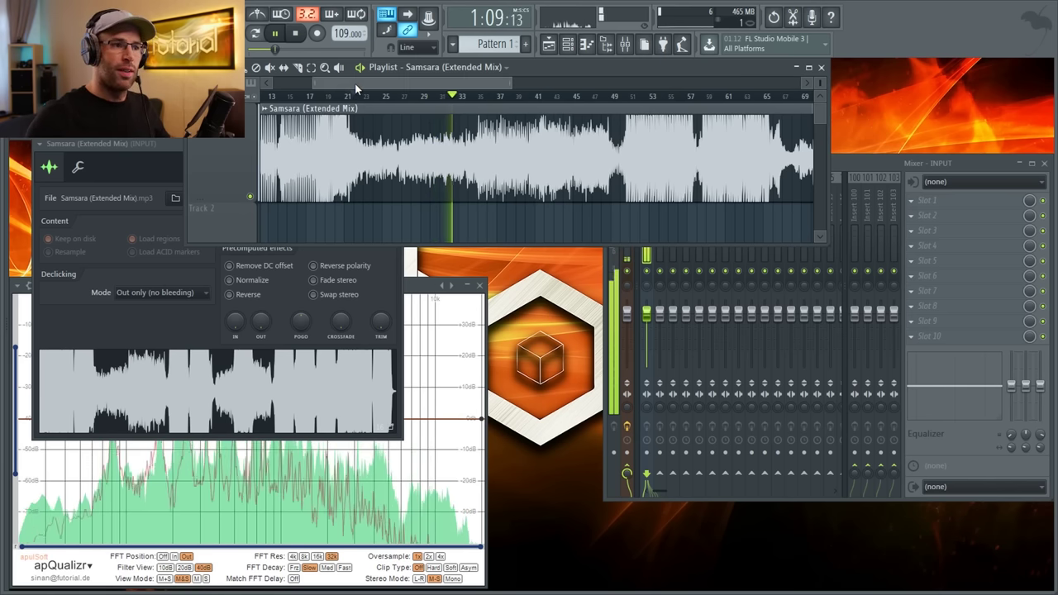
{"action": "left_click_drag", "start_coordinate": [354, 83], "coordinate": [376, 83]}
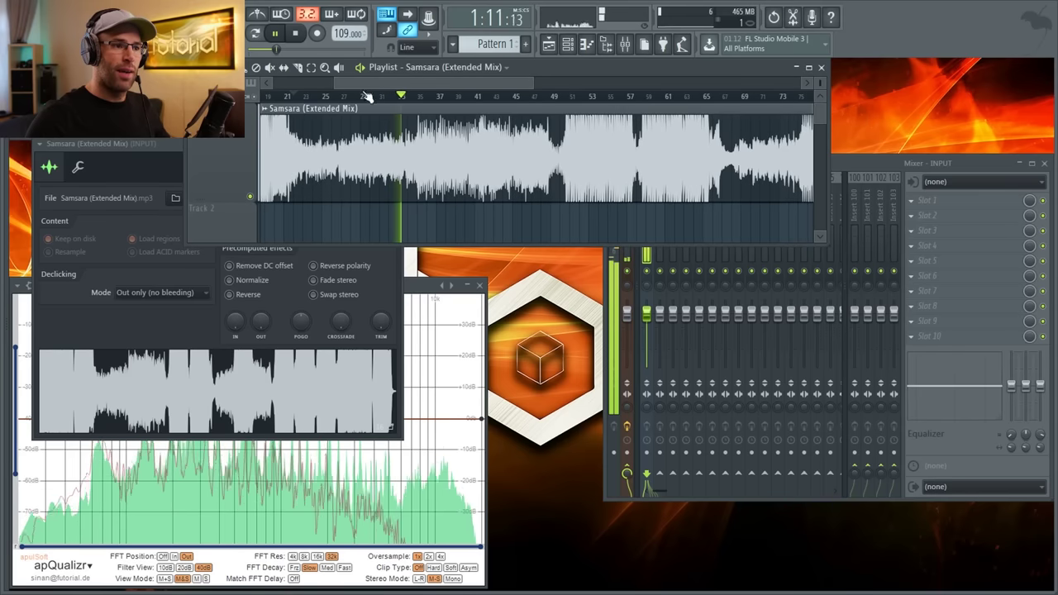
{"action": "left_click", "coordinate": [285, 95]}
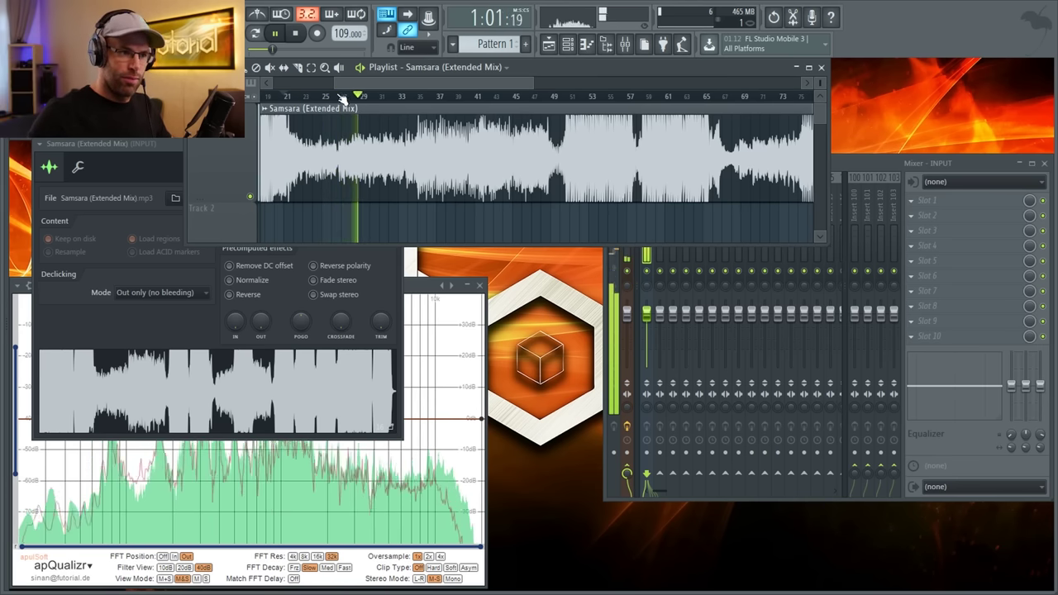
{"action": "scroll", "coordinate": [342, 88], "scroll_direction": "left", "scroll_amount": 2}
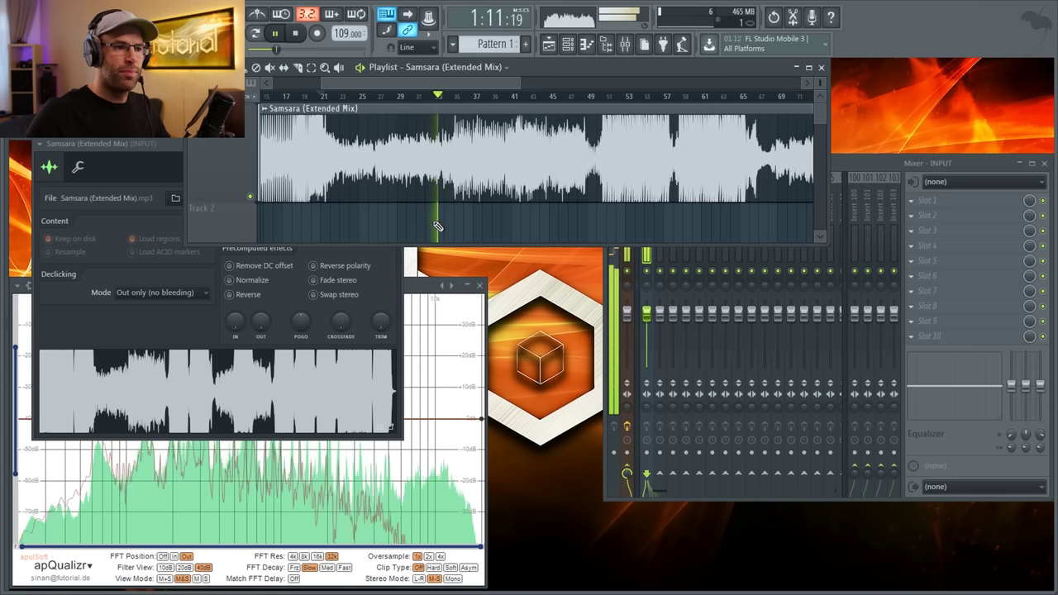
{"action": "left_click_drag", "start_coordinate": [435, 83], "coordinate": [468, 84]}
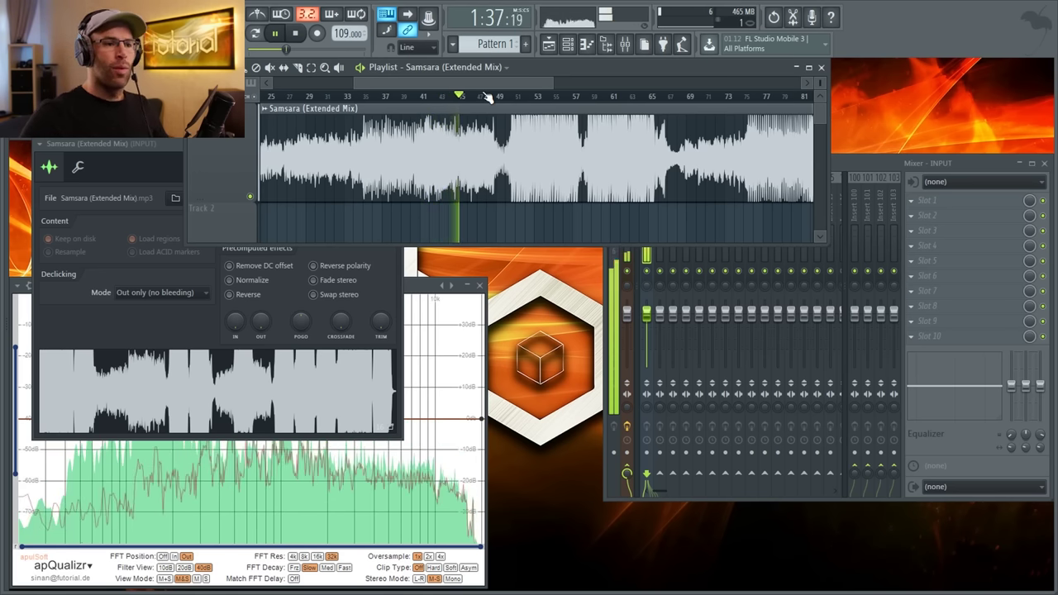
{"action": "mouse_move", "coordinate": [476, 83]}
{"action": "left_mouse_down"}
{"action": "mouse_move", "coordinate": [494, 85]}
{"action": "mouse_move", "coordinate": [464, 84]}
{"action": "mouse_move", "coordinate": [472, 87]}
{"action": "left_mouse_up"}
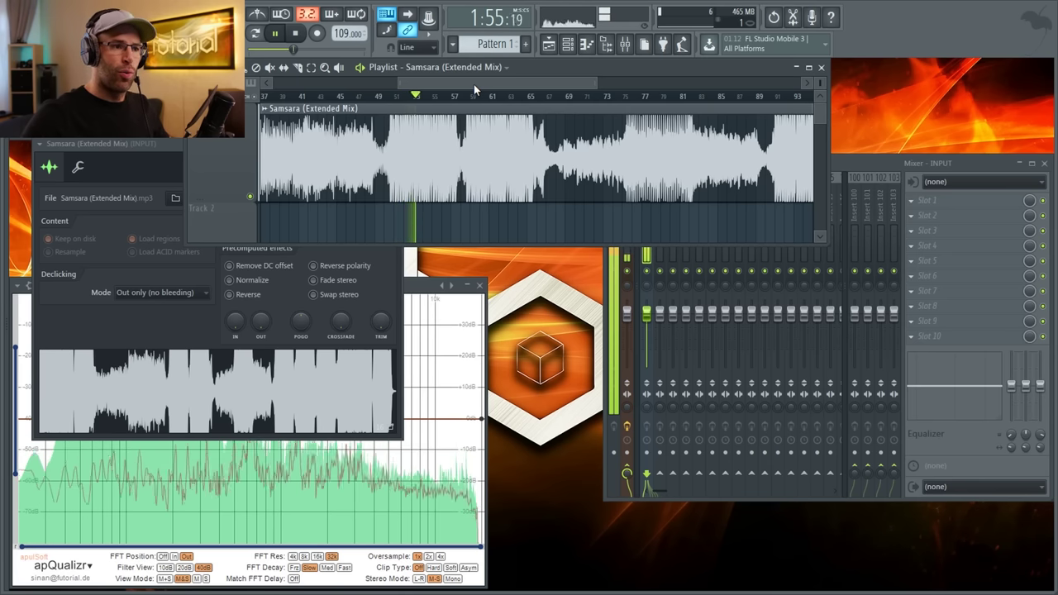
Stop playback and examine the waveform of the individual kicks in the first drop around bar 54
{"action": "scroll", "coordinate": [473, 85], "scroll_direction": "up", "scroll_amount": 2}
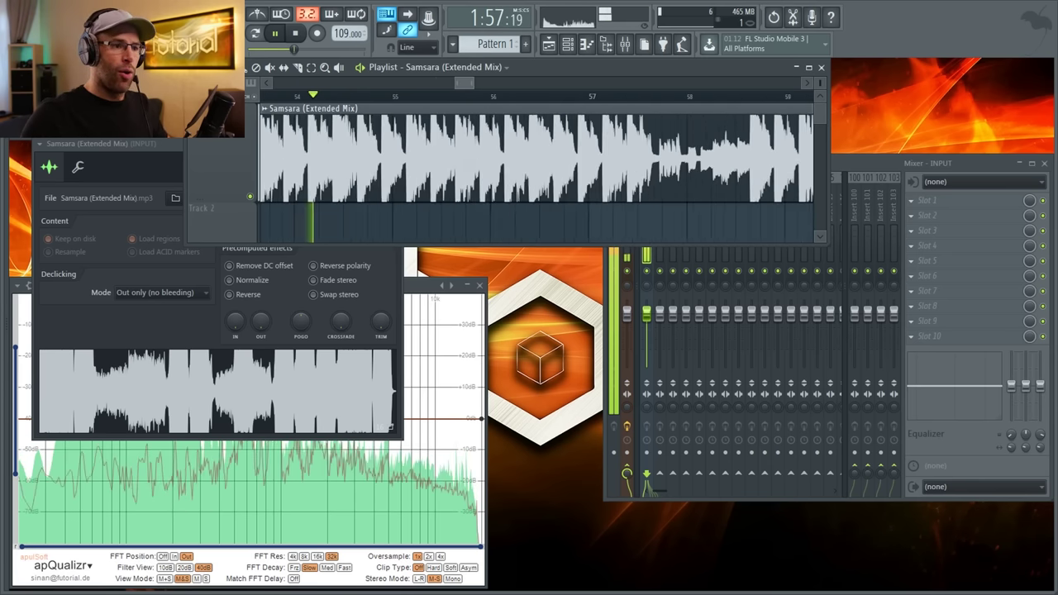
{"action": "scroll", "coordinate": [537, 157], "scroll_direction": "up", "scroll_amount": 4}
{"action": "key", "text": "space"}
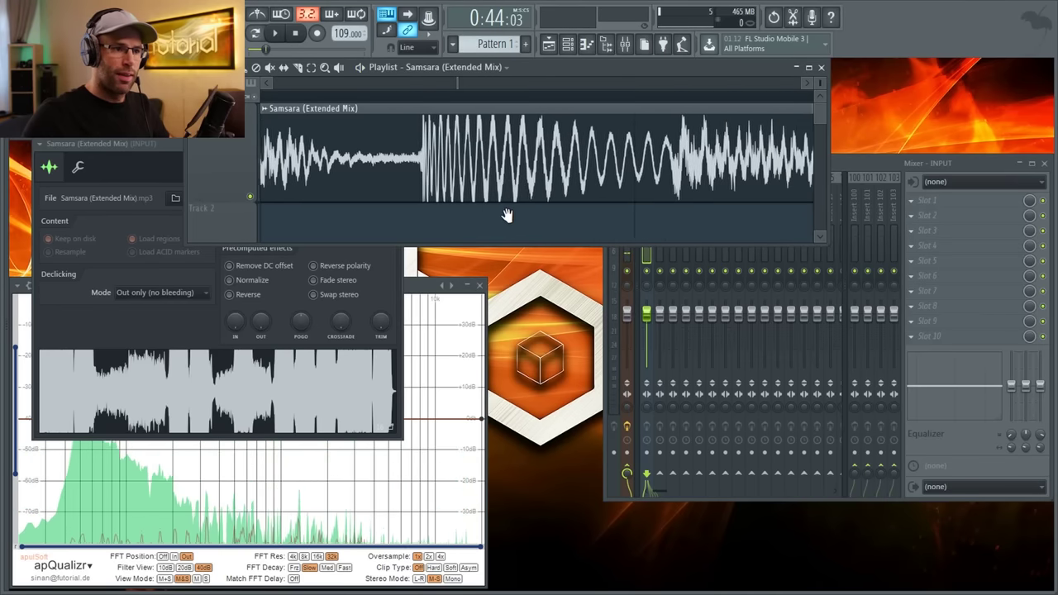
{"action": "scroll", "coordinate": [506, 215], "scroll_direction": "down", "scroll_amount": 3}
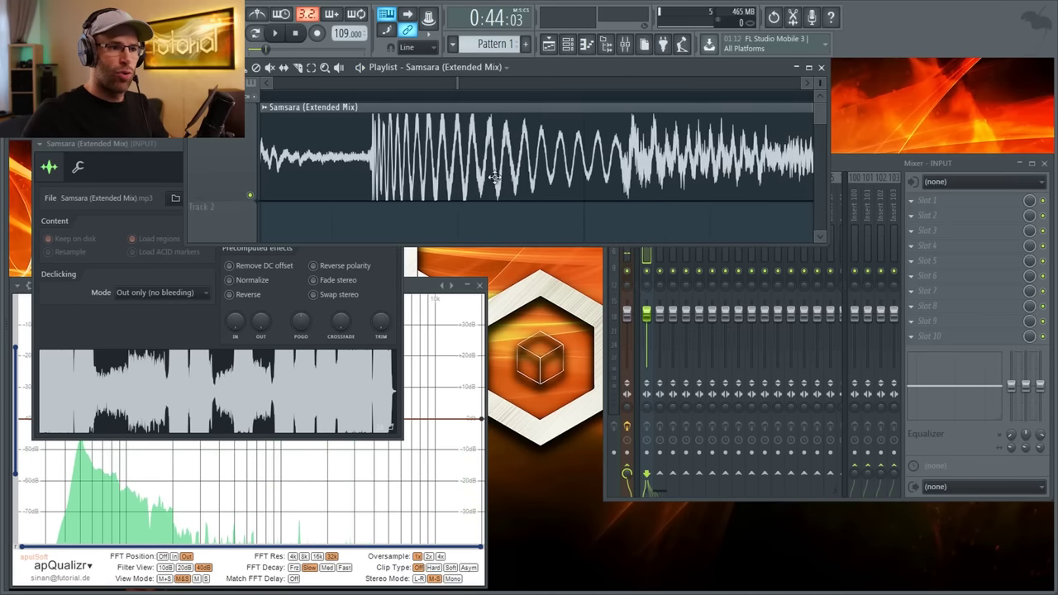
{"action": "scroll", "coordinate": [465, 167], "scroll_direction": "down", "scroll_amount": 6}
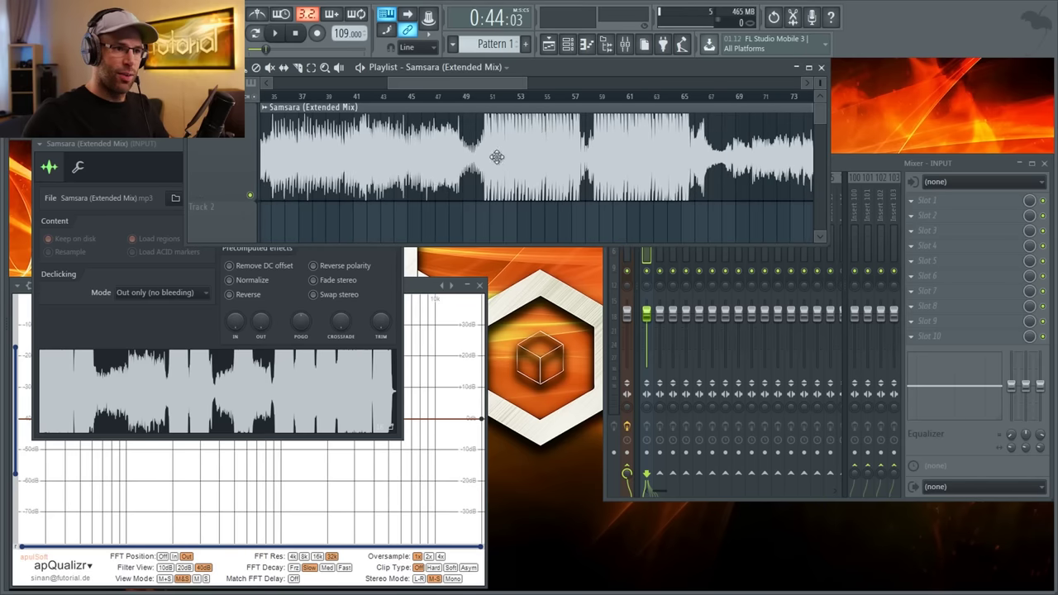
{"action": "scroll", "coordinate": [499, 165], "scroll_direction": "up", "scroll_amount": 8}
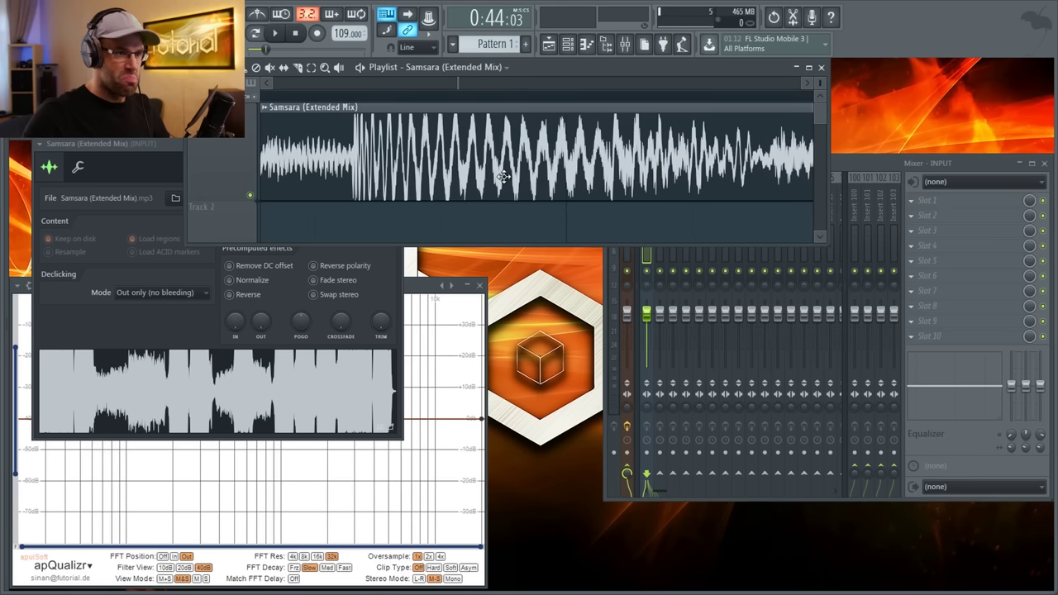
{"action": "scroll", "coordinate": [502, 176], "scroll_direction": "down", "scroll_amount": 2}
{"action": "scroll", "coordinate": [503, 176], "scroll_direction": "up", "scroll_amount": 2}
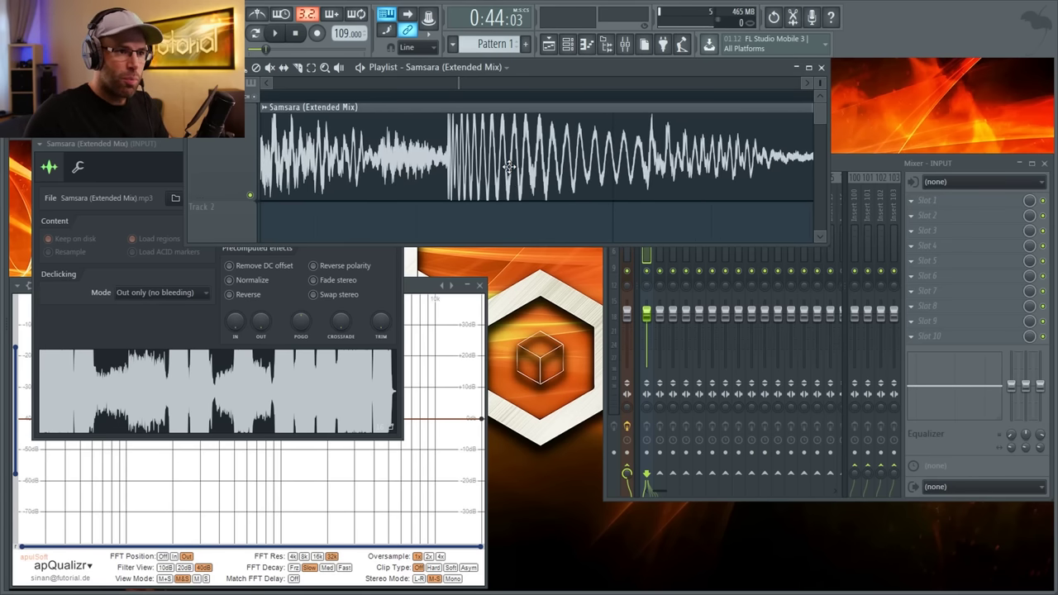
{"action": "scroll", "coordinate": [508, 167], "scroll_direction": "up", "scroll_amount": 4}
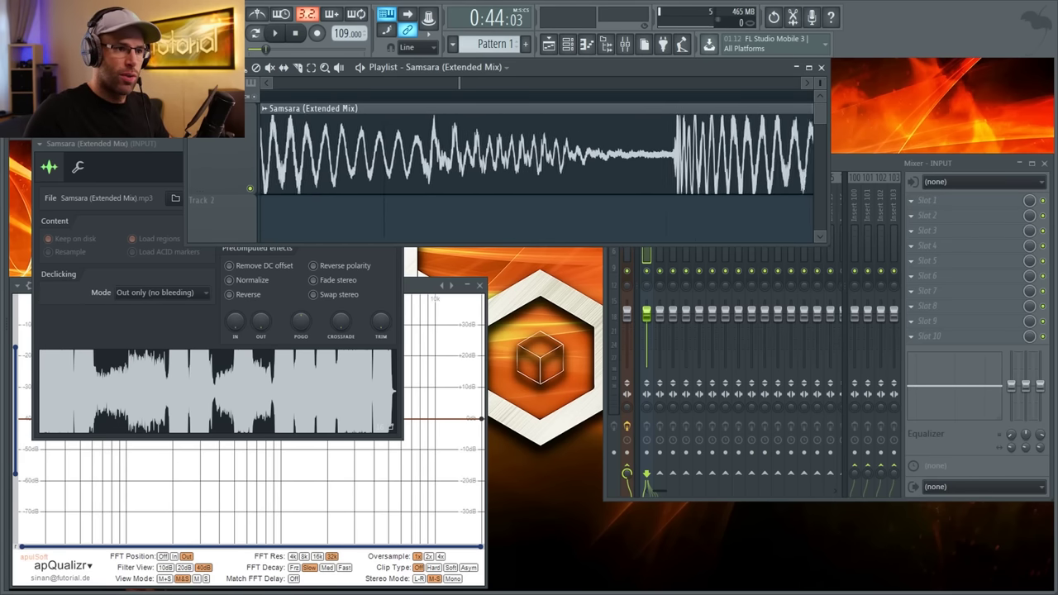
{"action": "scroll", "coordinate": [489, 163], "scroll_direction": "down", "scroll_amount": 6}
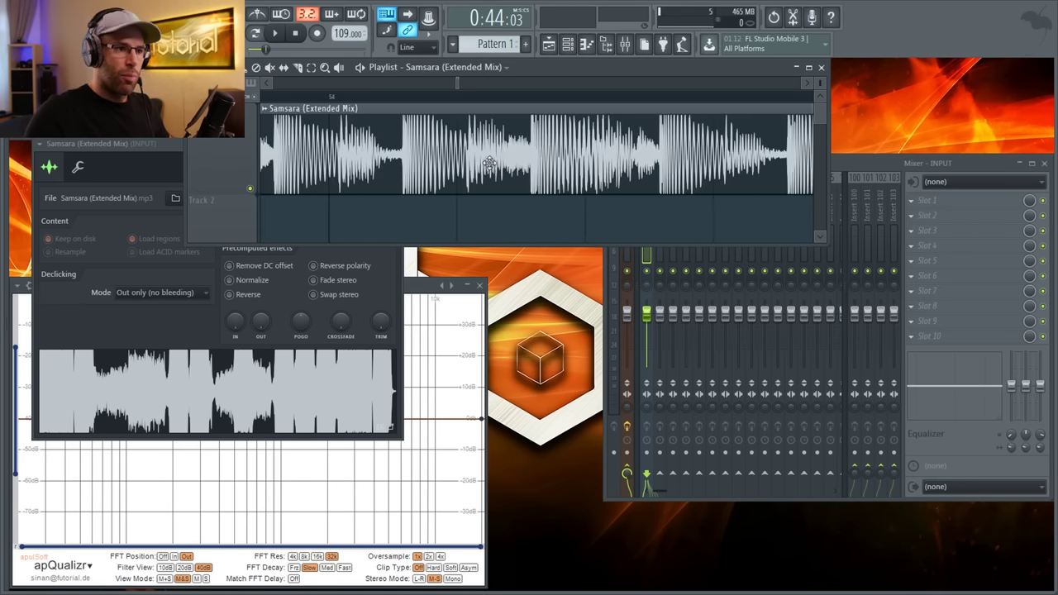
Mark a time range about one beat long just after the start of bar 54 and audition it
{"action": "left_click_drag", "start_coordinate": [400, 96], "coordinate": [543, 146]}
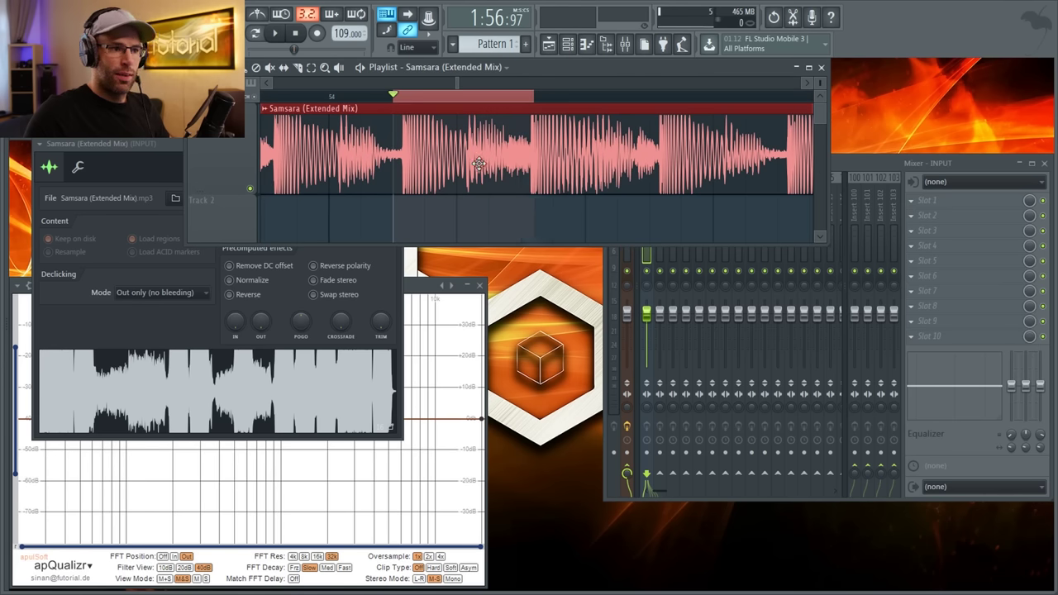
{"action": "left_click", "coordinate": [475, 230]}
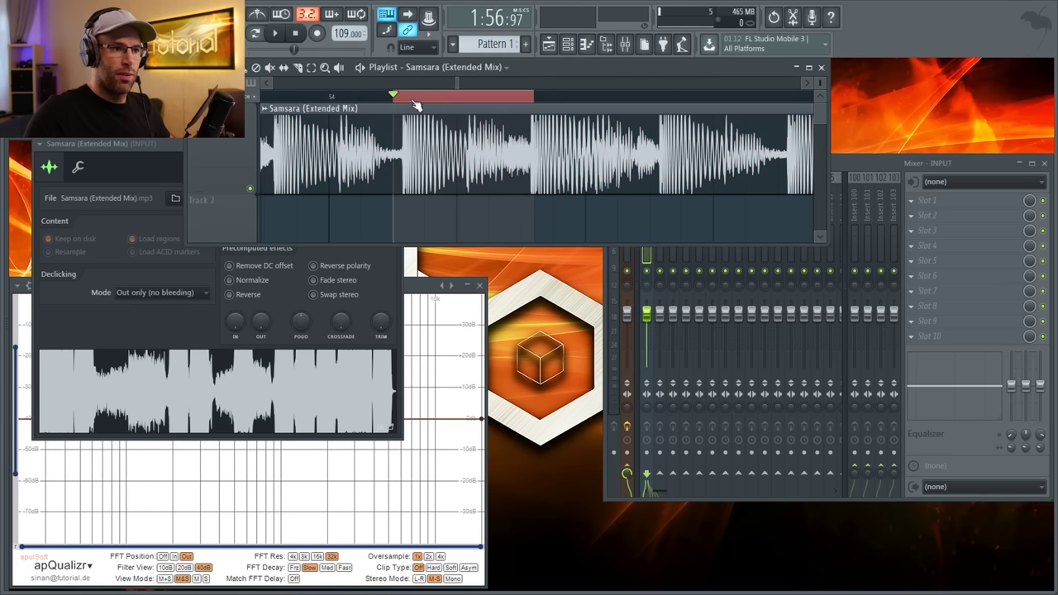
{"action": "key", "text": "space"}
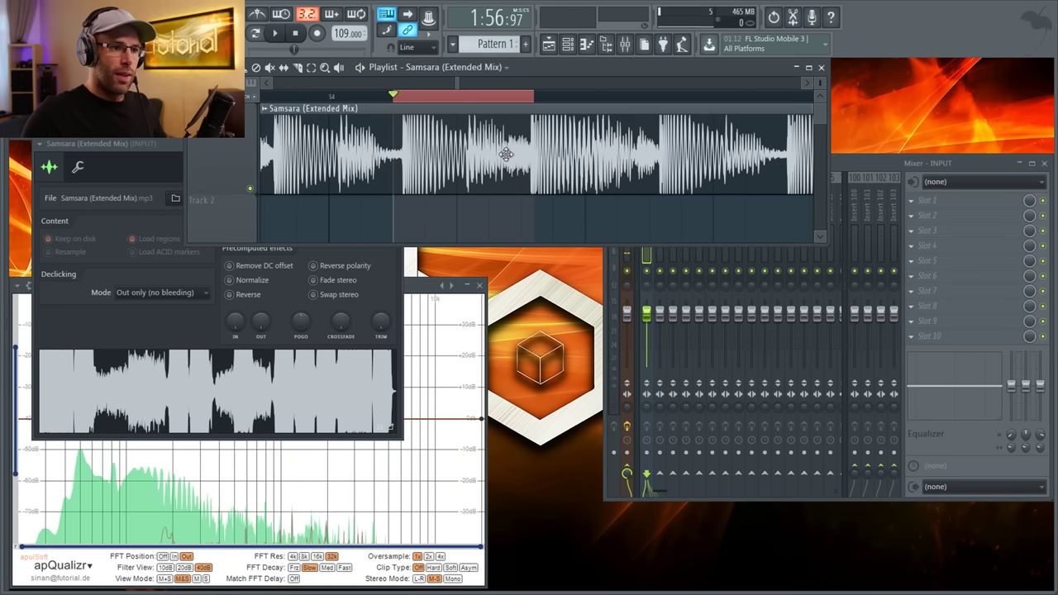
{"action": "scroll", "coordinate": [508, 149], "scroll_direction": "down", "scroll_amount": 2}
{"action": "scroll", "coordinate": [529, 148], "scroll_direction": "down", "scroll_amount": 4}
{"action": "key", "text": "space"}
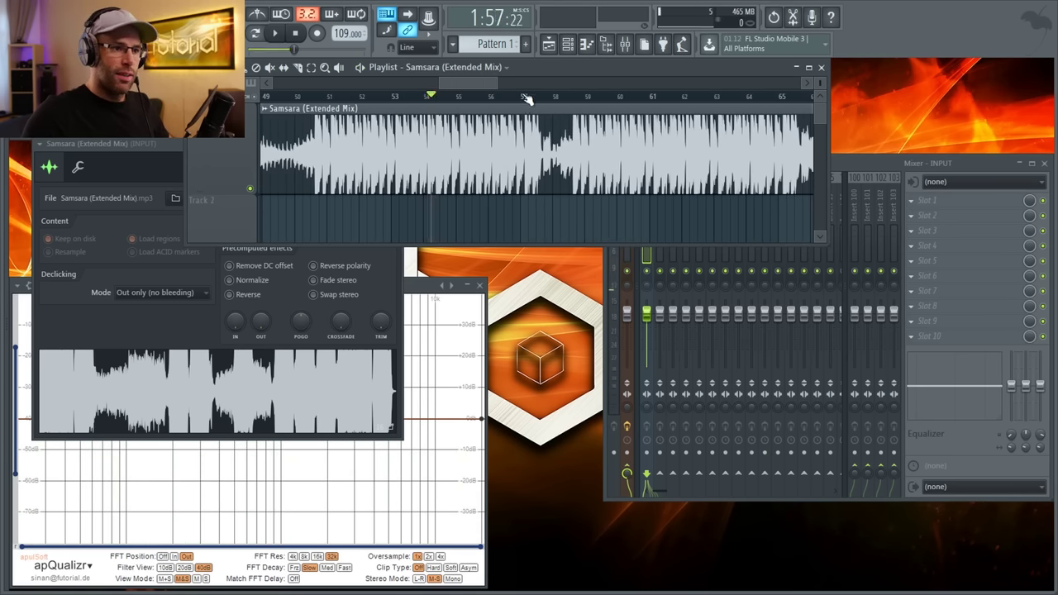
Bring the Frequenz Analyse window to the front and play the first drop from around bar 59
{"action": "left_click", "coordinate": [536, 98]}
{"action": "left_click_drag", "start_coordinate": [457, 104], "coordinate": [471, 107]}
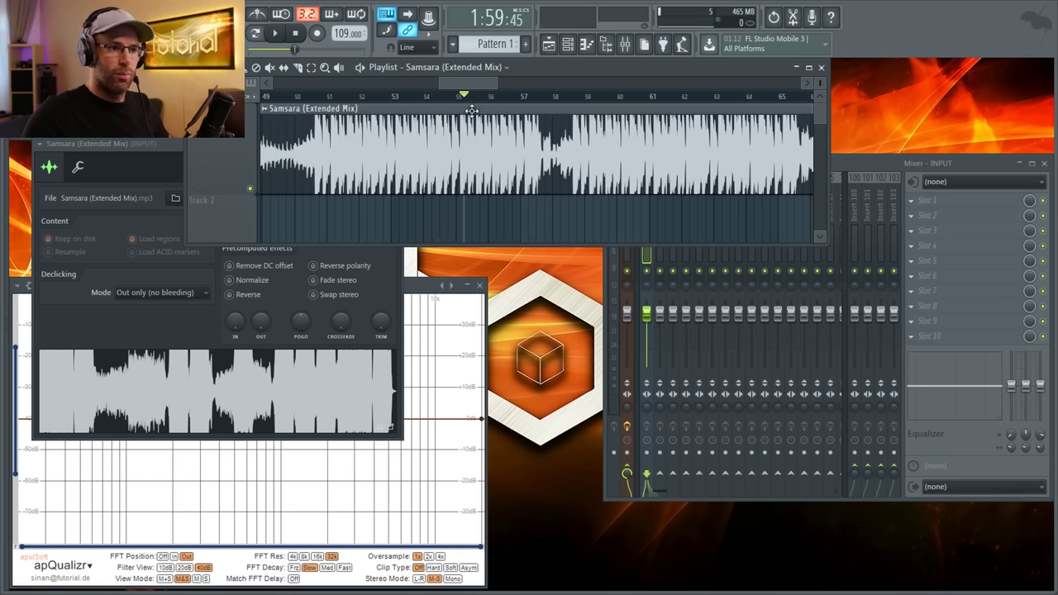
{"action": "scroll", "coordinate": [472, 108], "scroll_direction": "down", "scroll_amount": 2}
{"action": "left_click", "coordinate": [428, 291]}
{"action": "left_click_drag", "start_coordinate": [428, 291], "coordinate": [440, 281]}
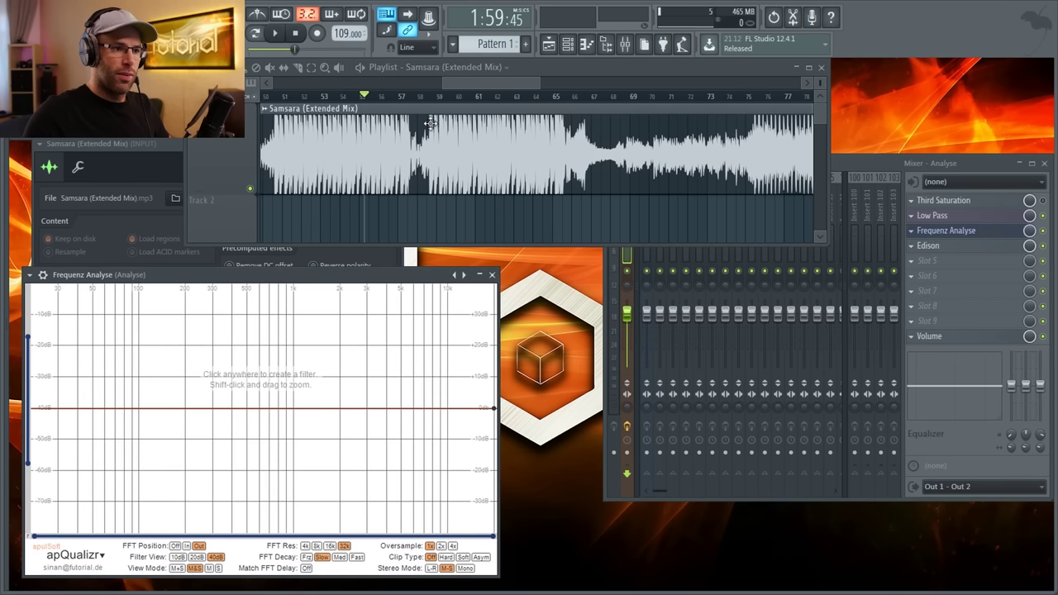
{"action": "left_click", "coordinate": [440, 103]}
{"action": "key", "text": "space"}
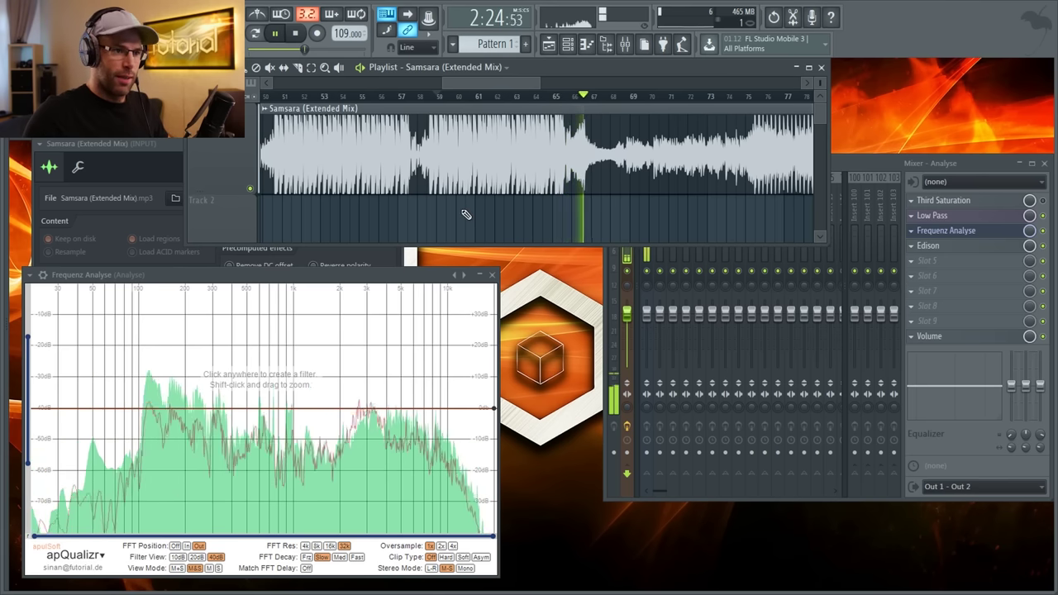
Skip playback to the louder section around bar 76 and on to the transition near bar 89
{"action": "scroll", "coordinate": [465, 213], "scroll_direction": "down", "scroll_amount": 3}
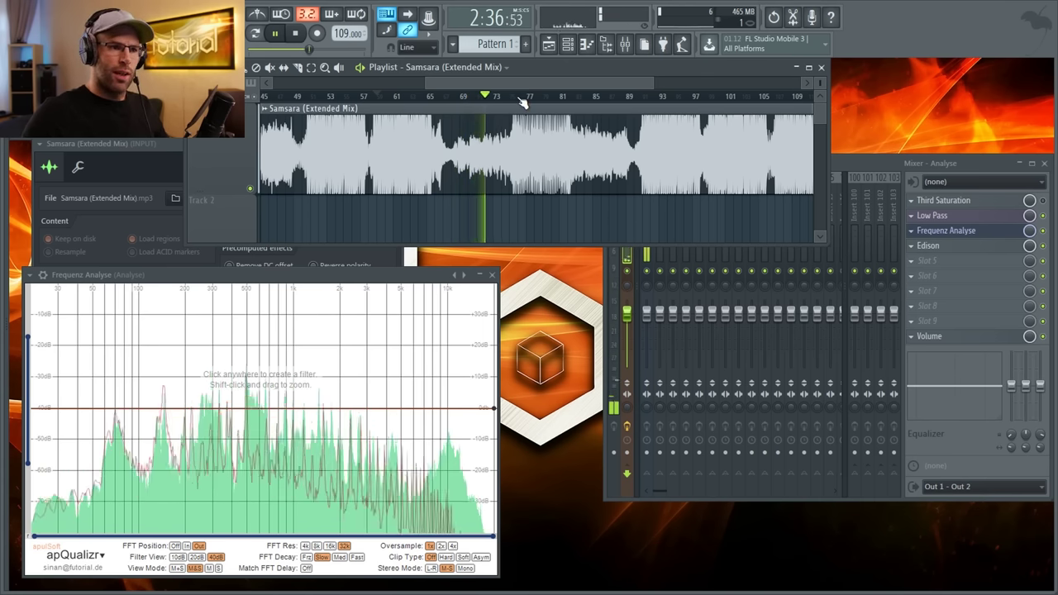
{"action": "left_click", "coordinate": [519, 98]}
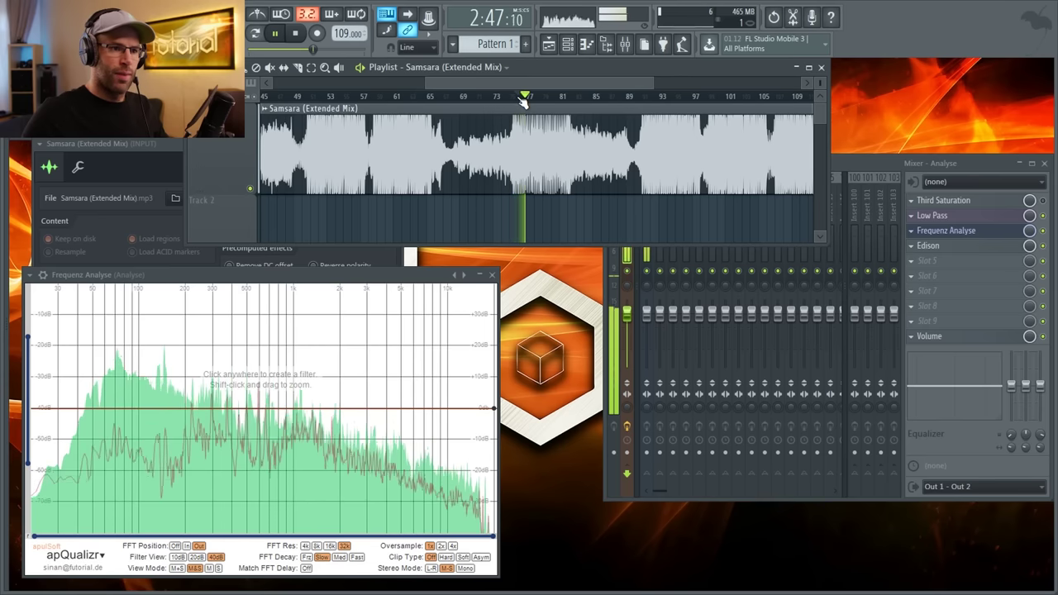
{"action": "left_click_drag", "start_coordinate": [631, 82], "coordinate": [714, 88]}
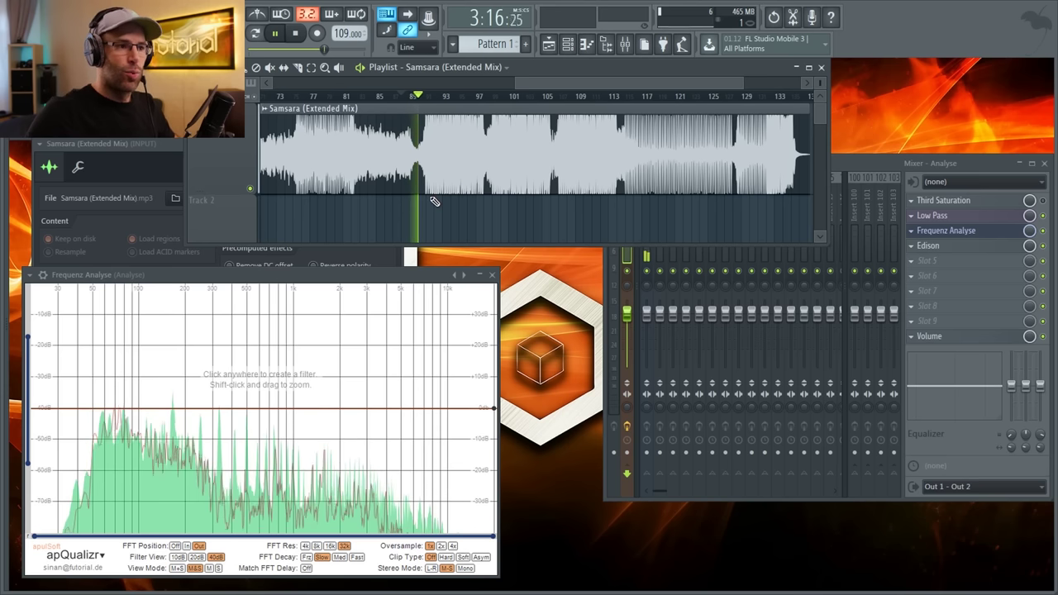
{"action": "scroll", "coordinate": [452, 179], "scroll_direction": "down", "scroll_amount": 4}
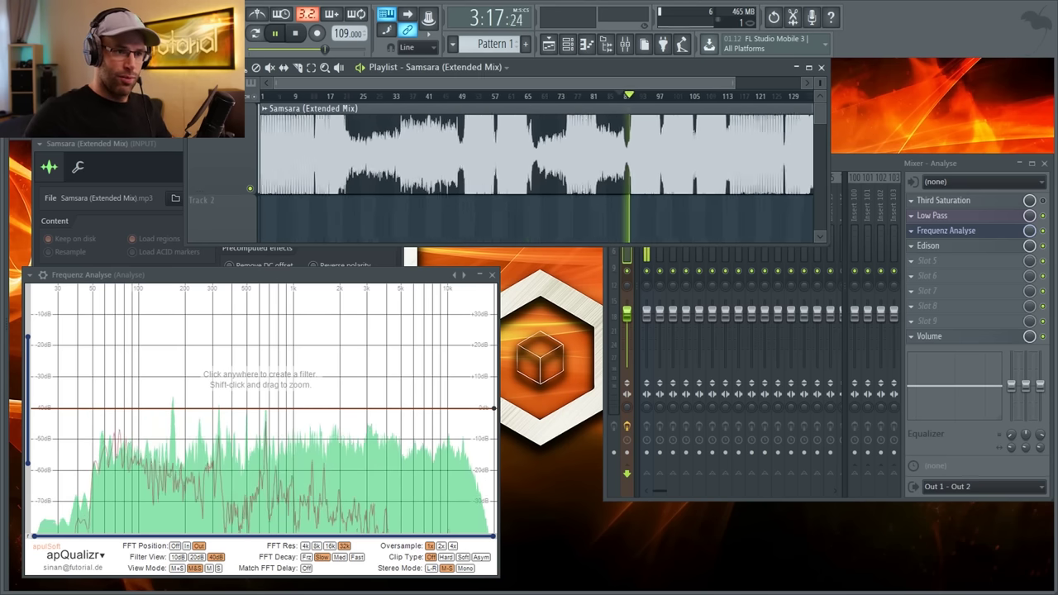
Play the build-up from around bar 48 to the start of the first drop, and stop playback
{"action": "left_click", "coordinate": [414, 96]}
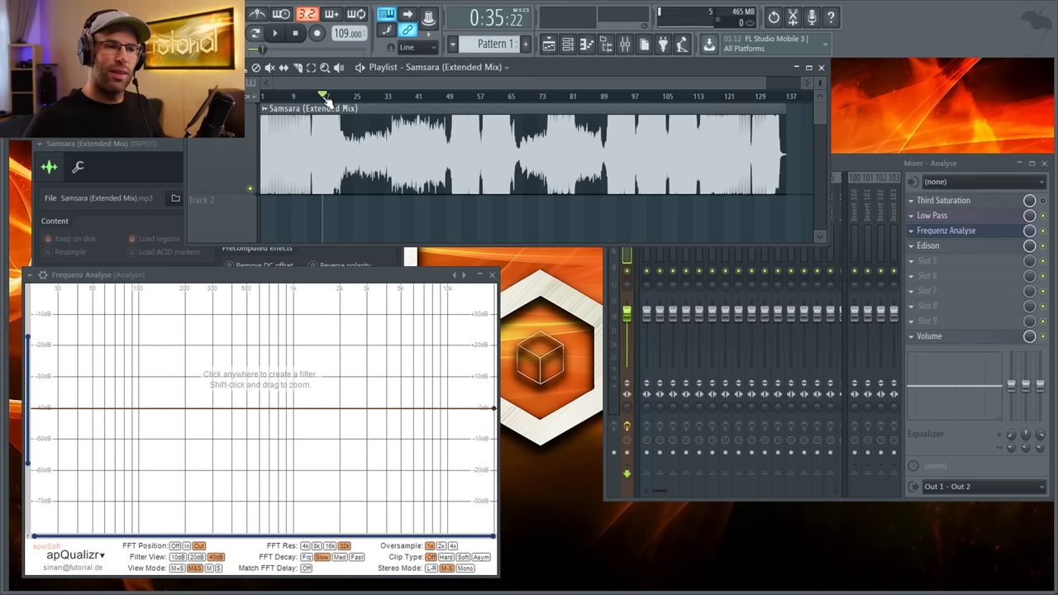
{"action": "scroll", "coordinate": [468, 122], "scroll_direction": "up", "scroll_amount": 6}
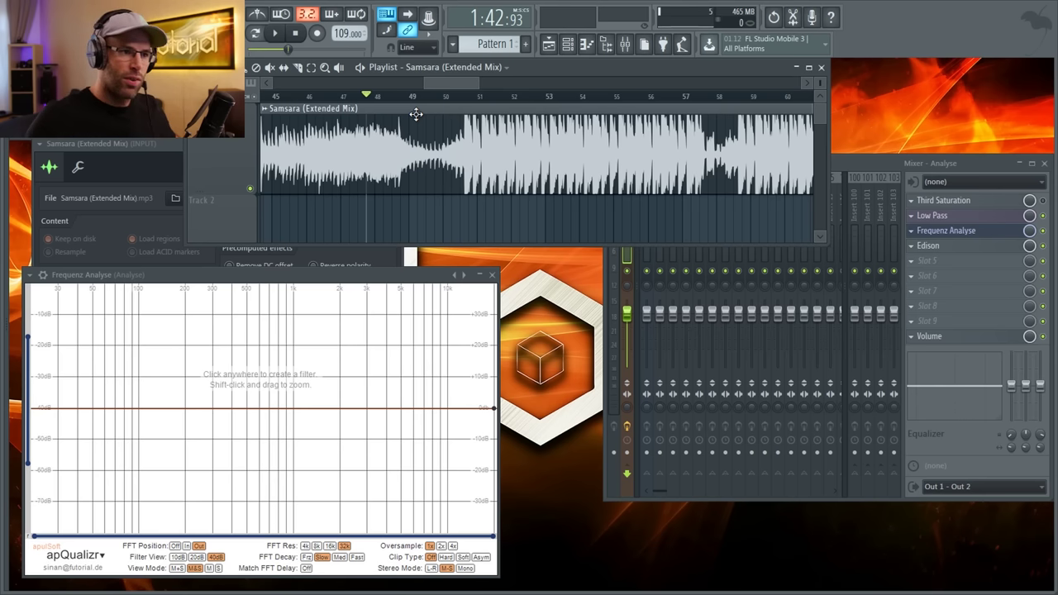
{"action": "key", "text": "space"}
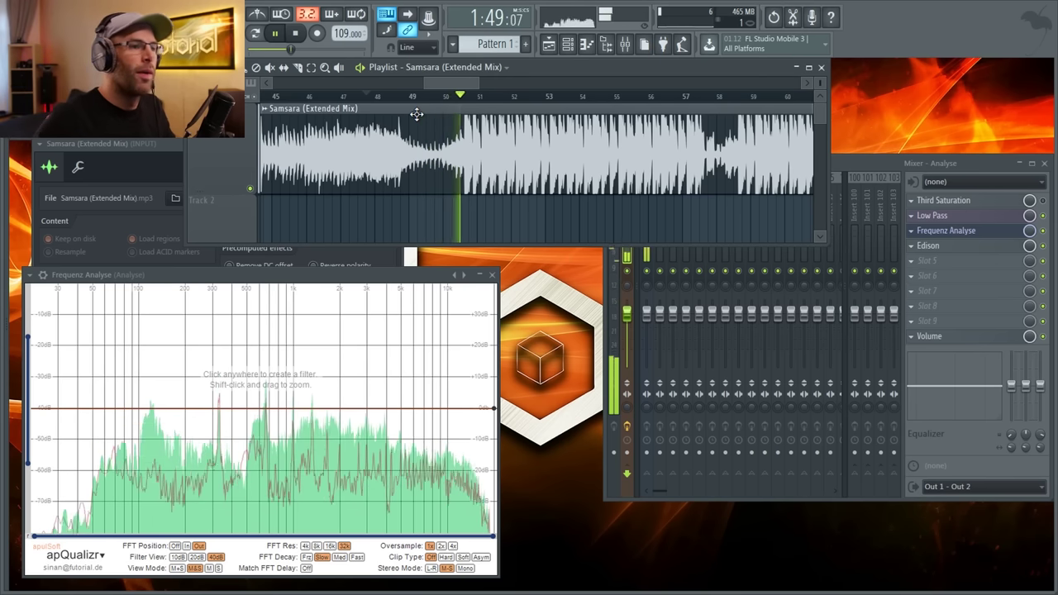
{"action": "key", "text": "space"}
Play the end of the second drop and the start of the outro from around bar 113, and stop playback
{"action": "scroll", "coordinate": [444, 154], "scroll_direction": "down", "scroll_amount": 5}
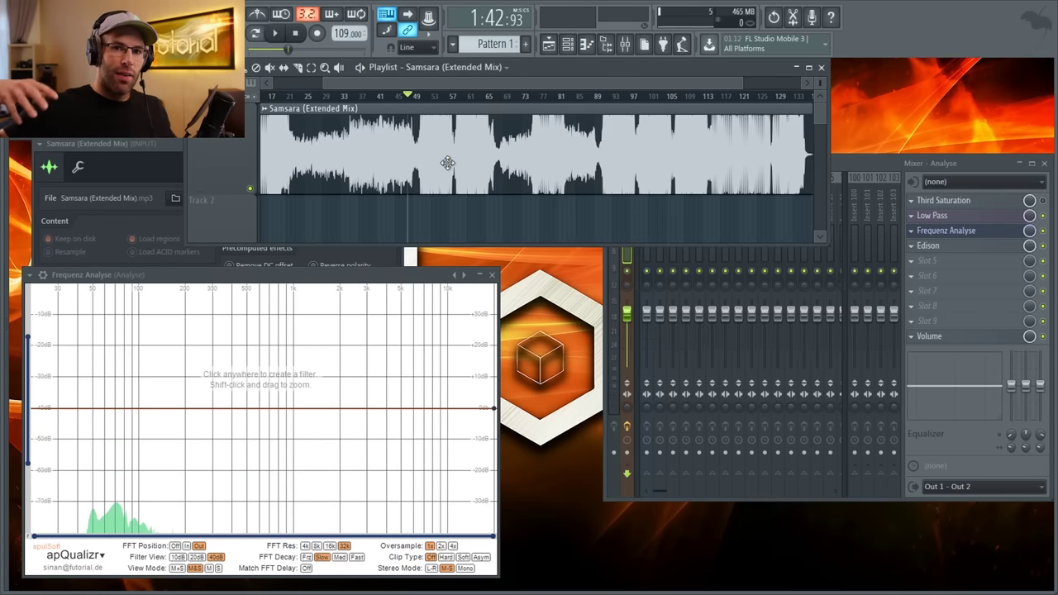
{"action": "scroll", "coordinate": [652, 157], "scroll_direction": "up", "scroll_amount": 5}
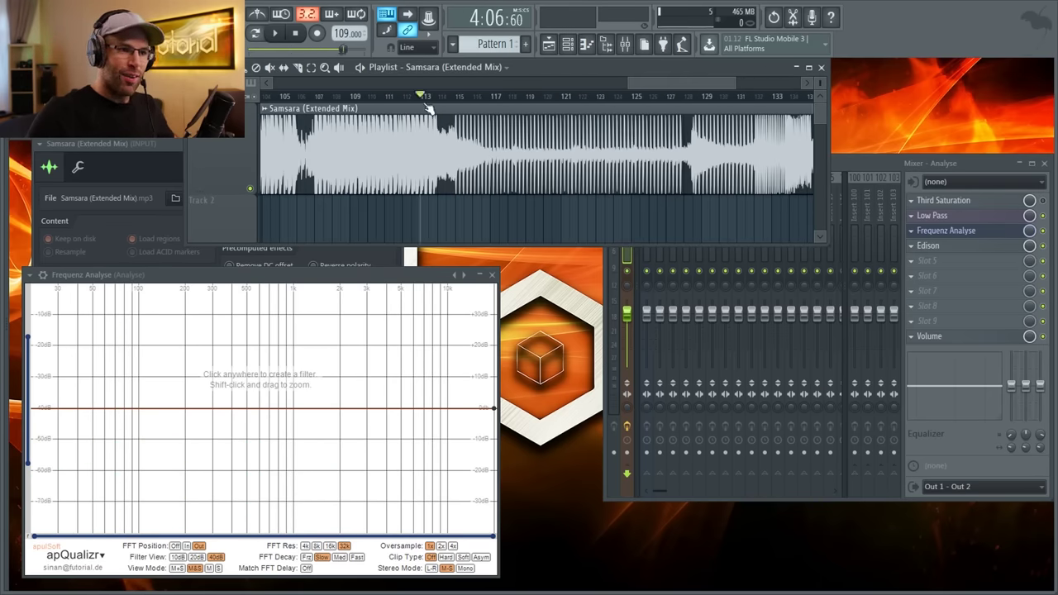
{"action": "scroll", "coordinate": [491, 133], "scroll_direction": "right", "scroll_amount": 3}
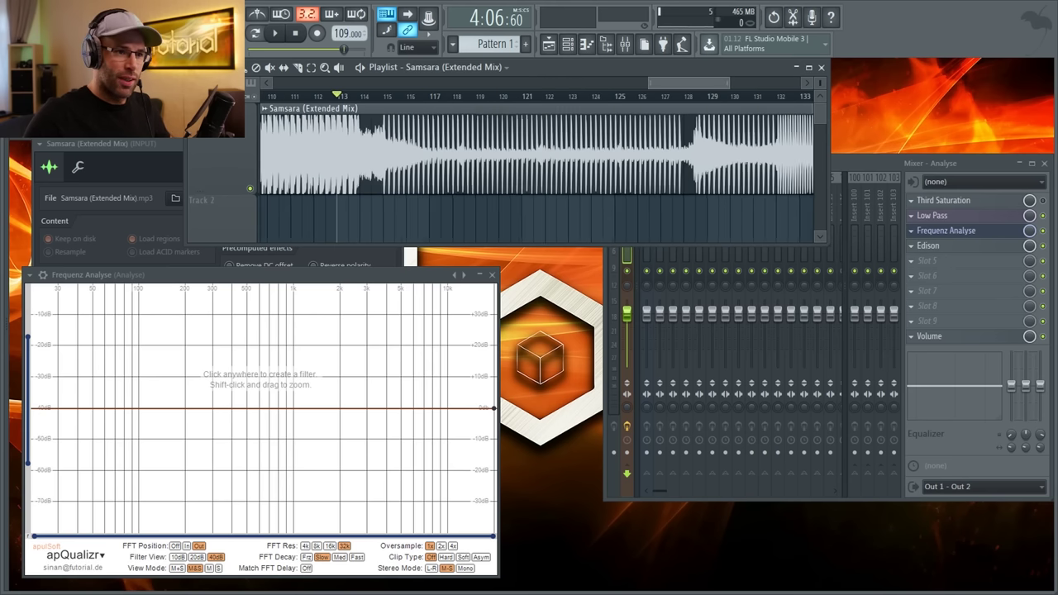
{"action": "key", "text": "space"}
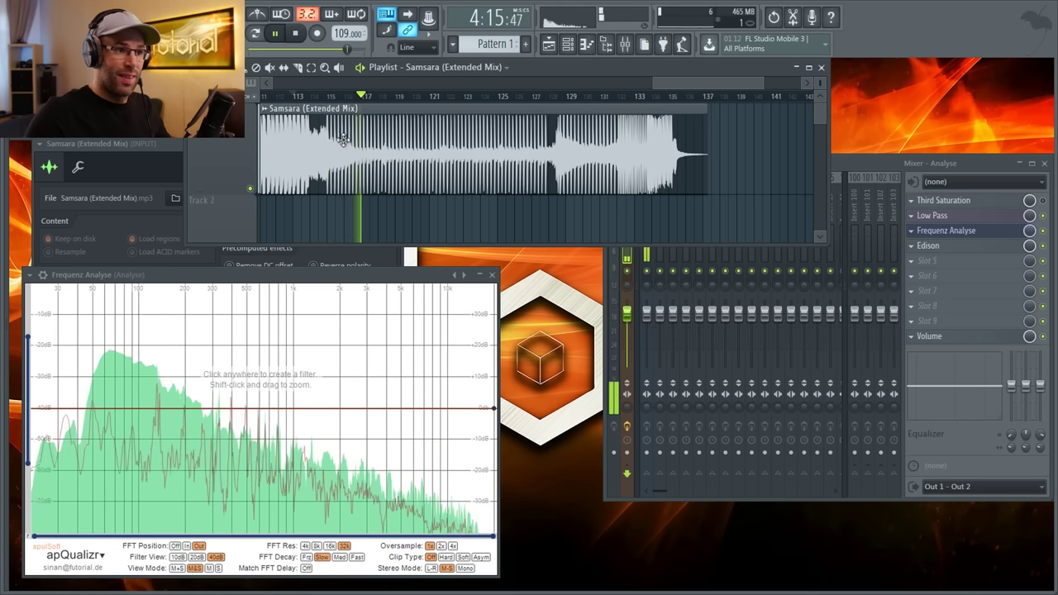
{"action": "key", "text": "space"}
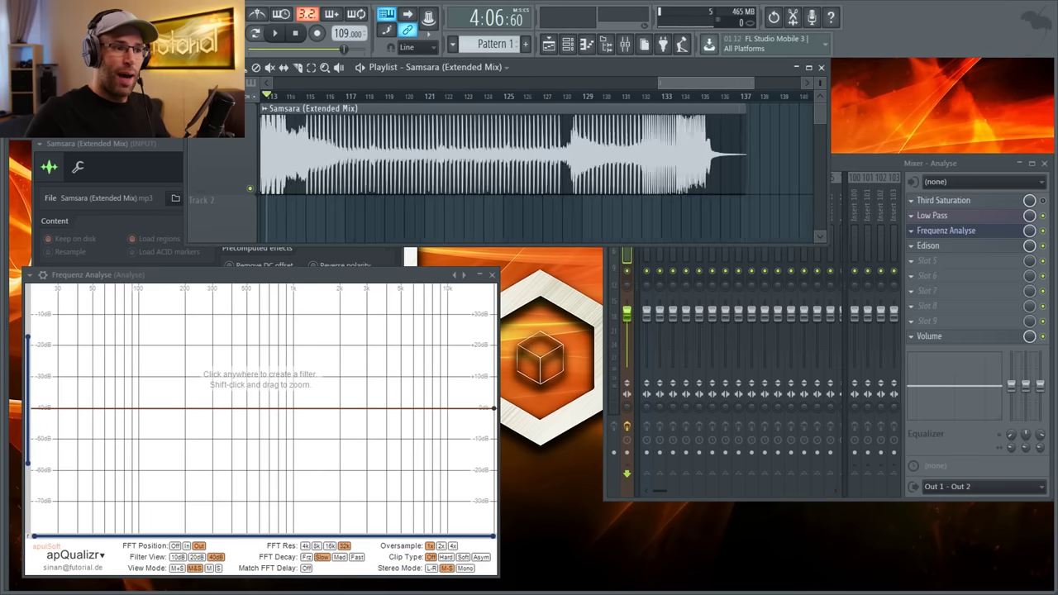
Replay the transition into the outro from just before bar 112 on to about bar 119, watching the frequency analyser
{"action": "scroll", "coordinate": [419, 150], "scroll_direction": "up", "scroll_amount": 5}
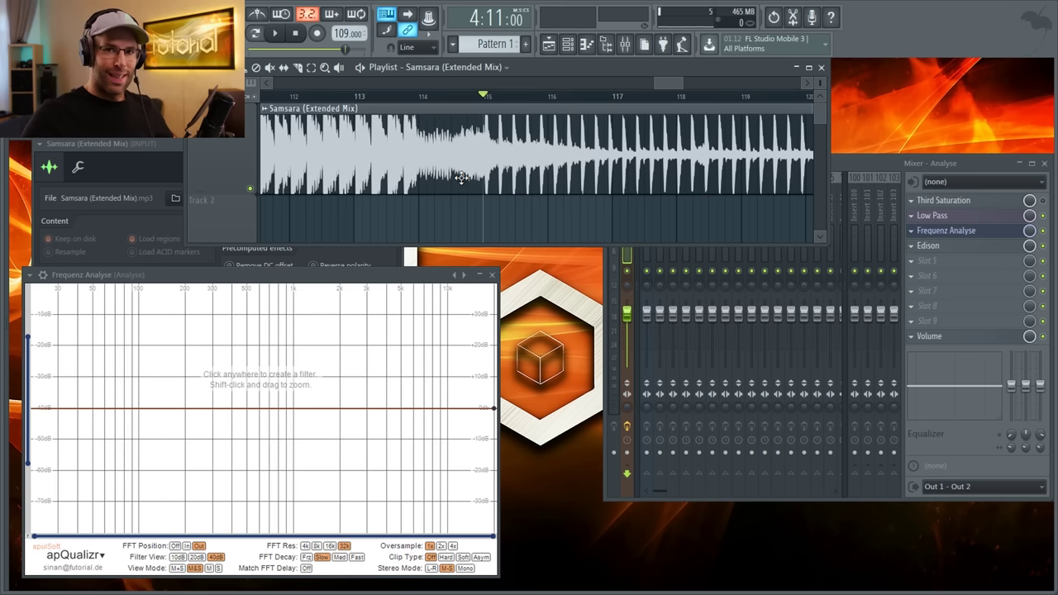
{"action": "scroll", "coordinate": [443, 155], "scroll_direction": "down", "scroll_amount": 2}
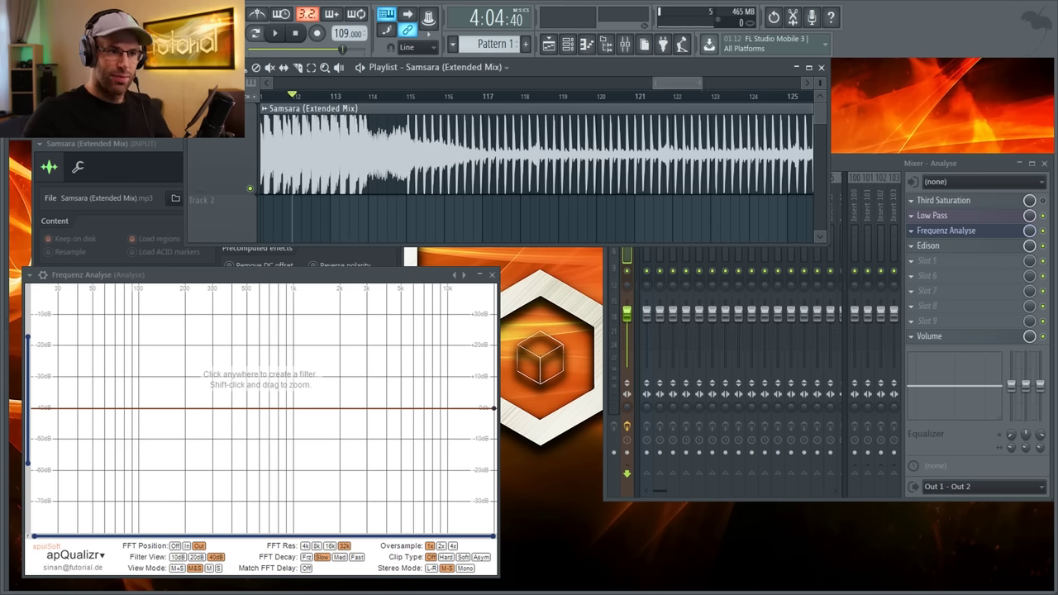
{"action": "scroll", "coordinate": [532, 221], "scroll_direction": "down", "scroll_amount": 1}
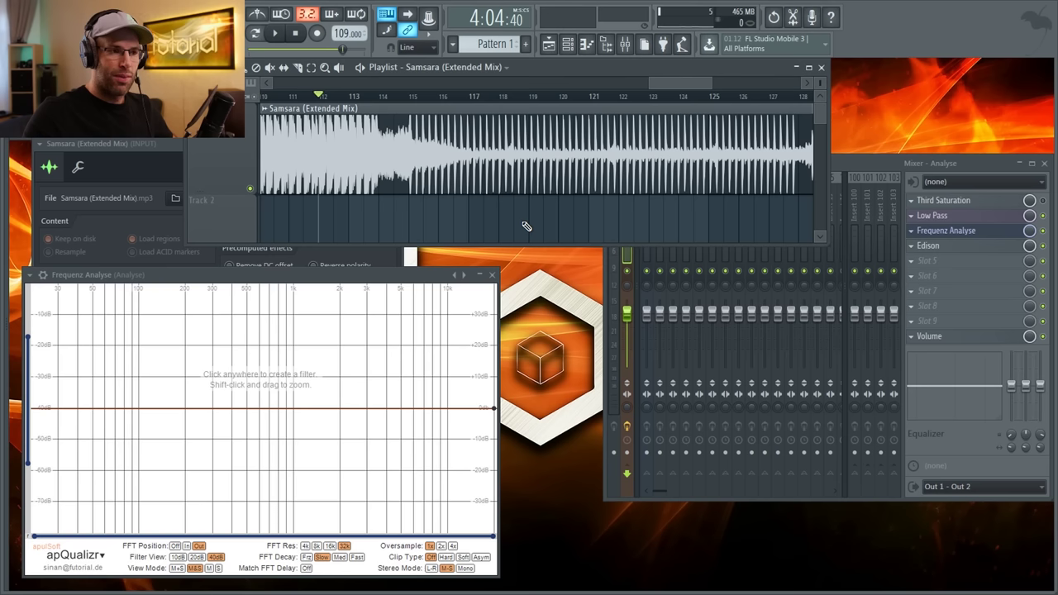
{"action": "key", "text": "space"}
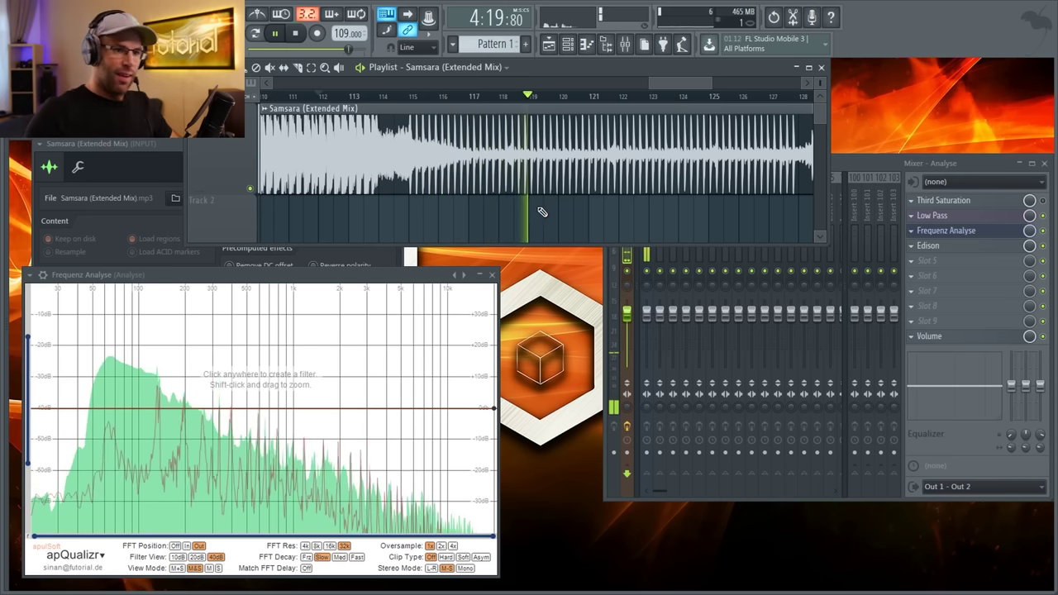
{"action": "key", "text": "space"}
Return to the first drop and play it from just before bar 50 to compare its frequency spectrum
{"action": "scroll", "coordinate": [559, 189], "scroll_direction": "down", "scroll_amount": 3}
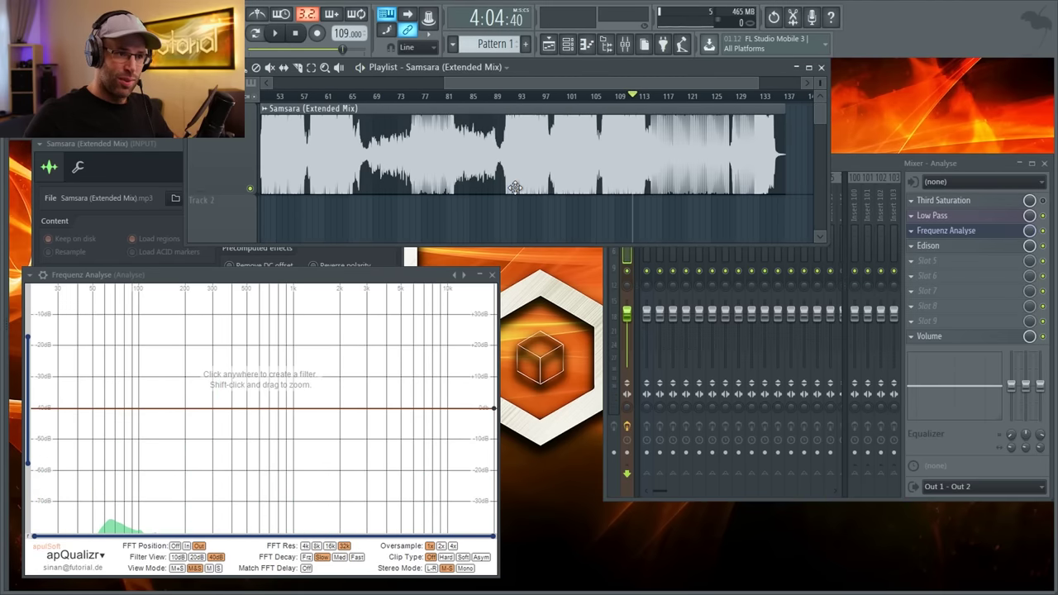
{"action": "scroll", "coordinate": [527, 214], "scroll_direction": "down", "scroll_amount": 2}
{"action": "scroll", "coordinate": [556, 200], "scroll_direction": "up", "scroll_amount": 4}
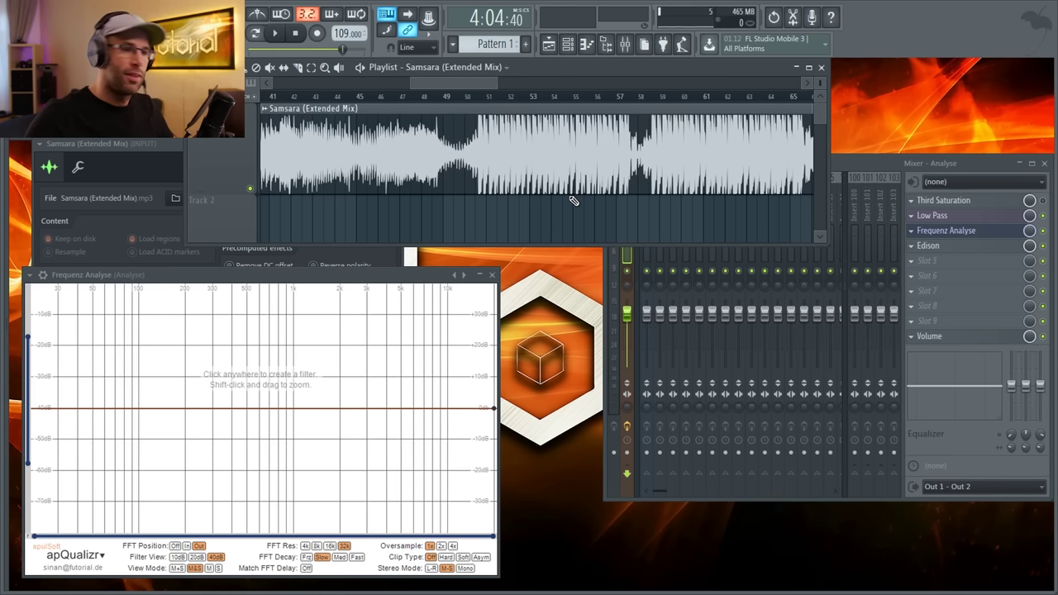
{"action": "scroll", "coordinate": [463, 106], "scroll_direction": "up", "scroll_amount": 4}
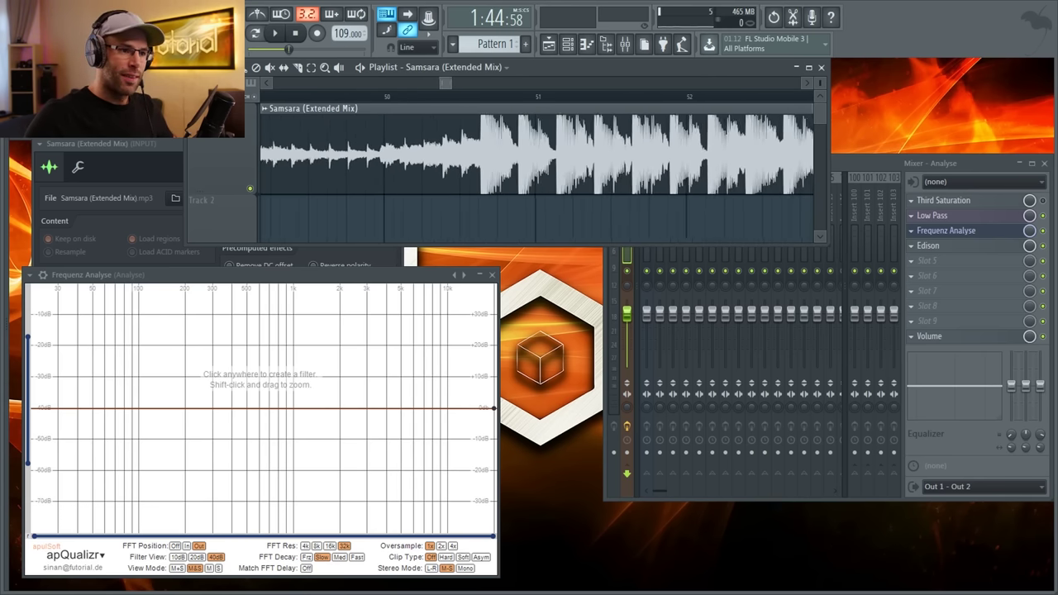
{"action": "scroll", "coordinate": [457, 165], "scroll_direction": "down", "scroll_amount": 4}
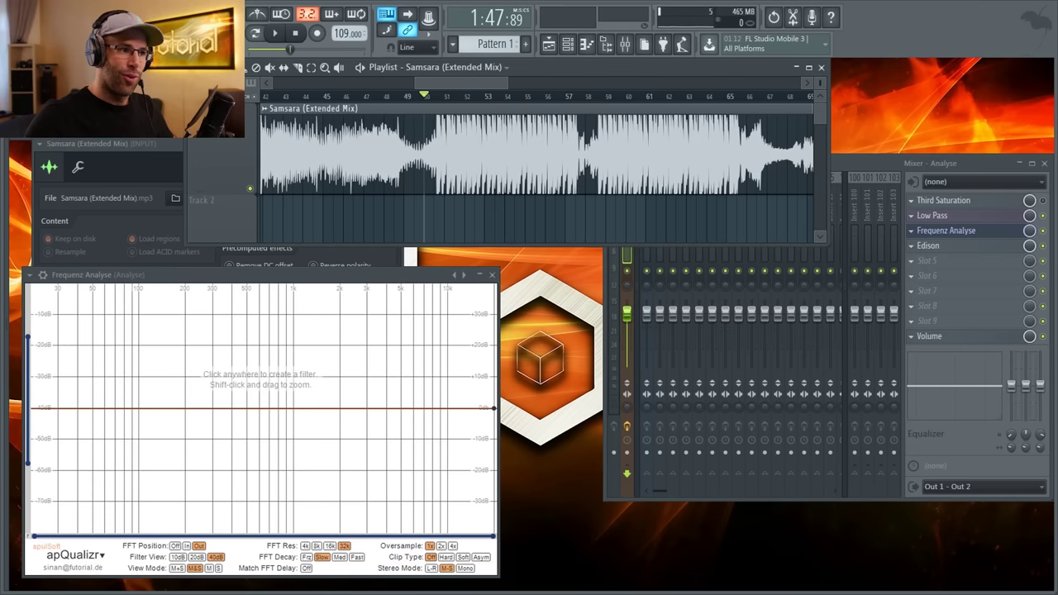
{"action": "scroll", "coordinate": [487, 209], "scroll_direction": "down", "scroll_amount": 1}
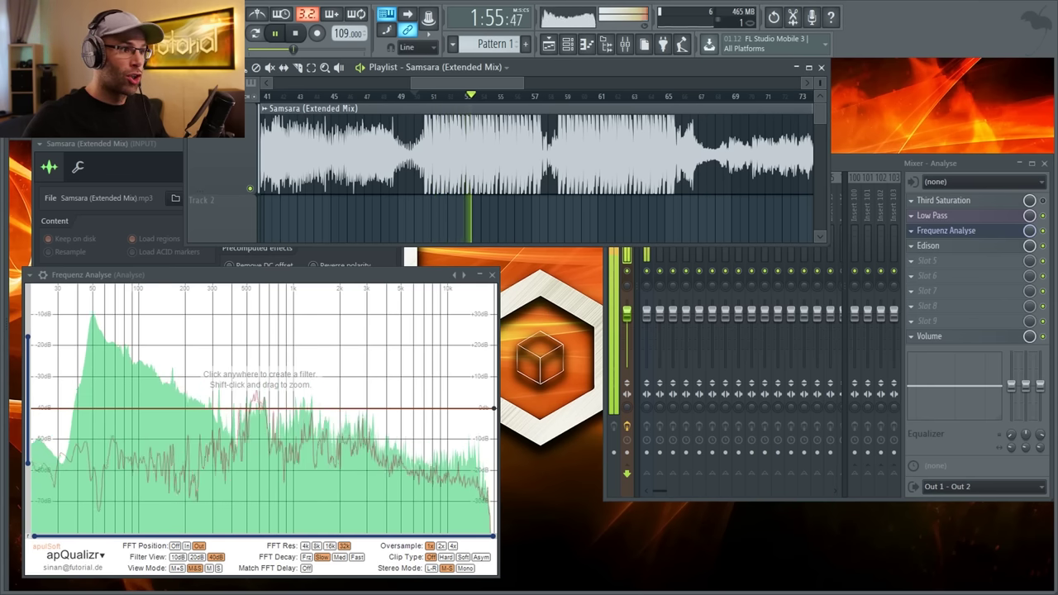
Add a 3x Osc generator as a new channel while the track plays
{"action": "key", "text": "F6"}
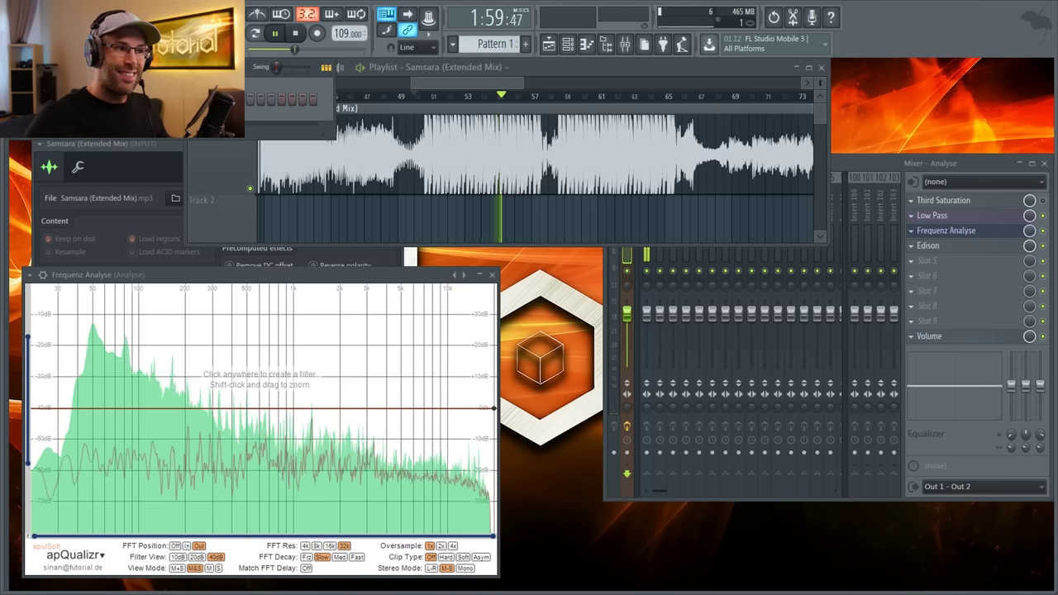
{"action": "right_click", "coordinate": [207, 99]}
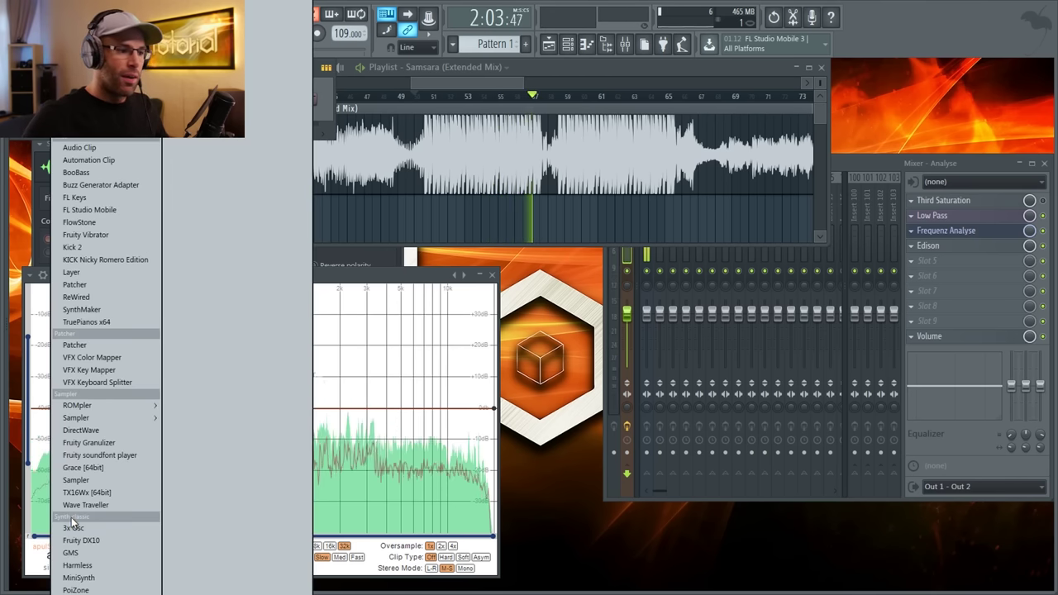
{"action": "left_click", "coordinate": [73, 527]}
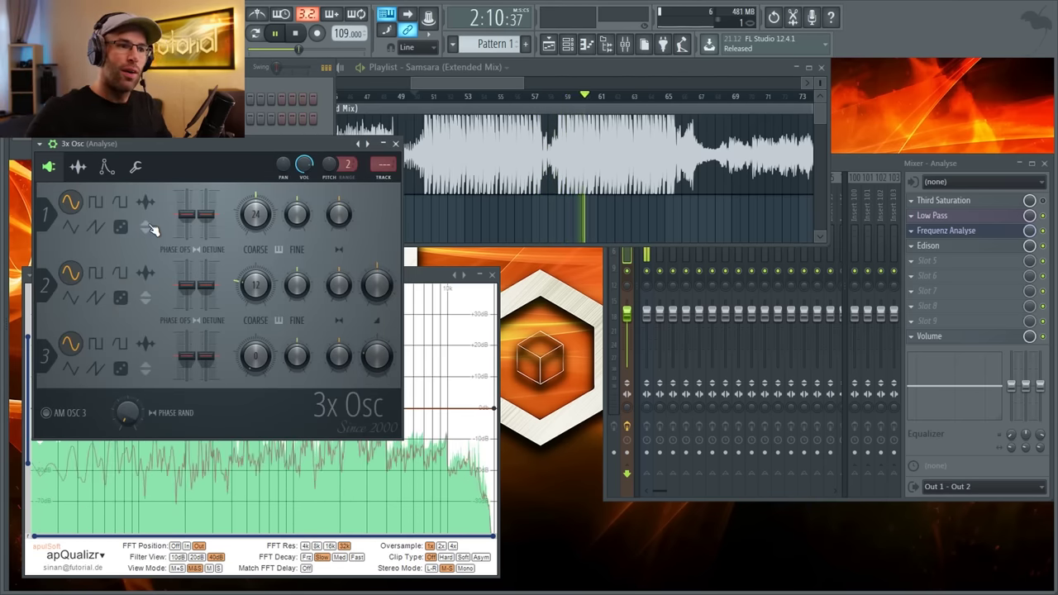
Restart playback in the second half of the first drop, from just after bar 58
{"action": "left_click", "coordinate": [556, 108]}
{"action": "key", "text": "space"}
{"action": "left_click", "coordinate": [556, 106]}
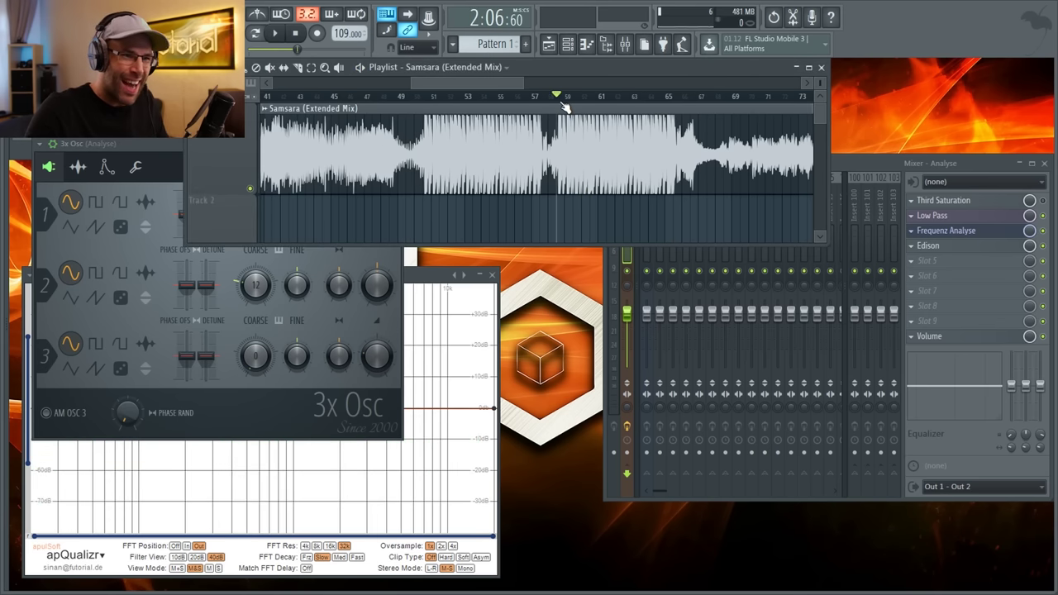
{"action": "key", "text": "space"}
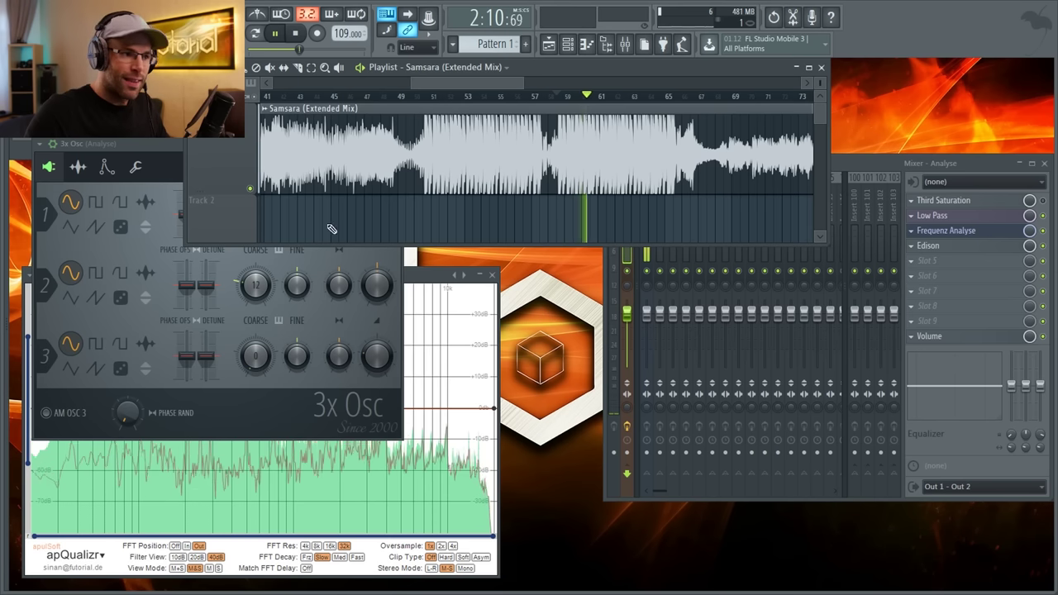
Set oscillator 1 of the 3x Osc to noise and route its channel to mixer track 1
{"action": "left_click", "coordinate": [120, 227]}
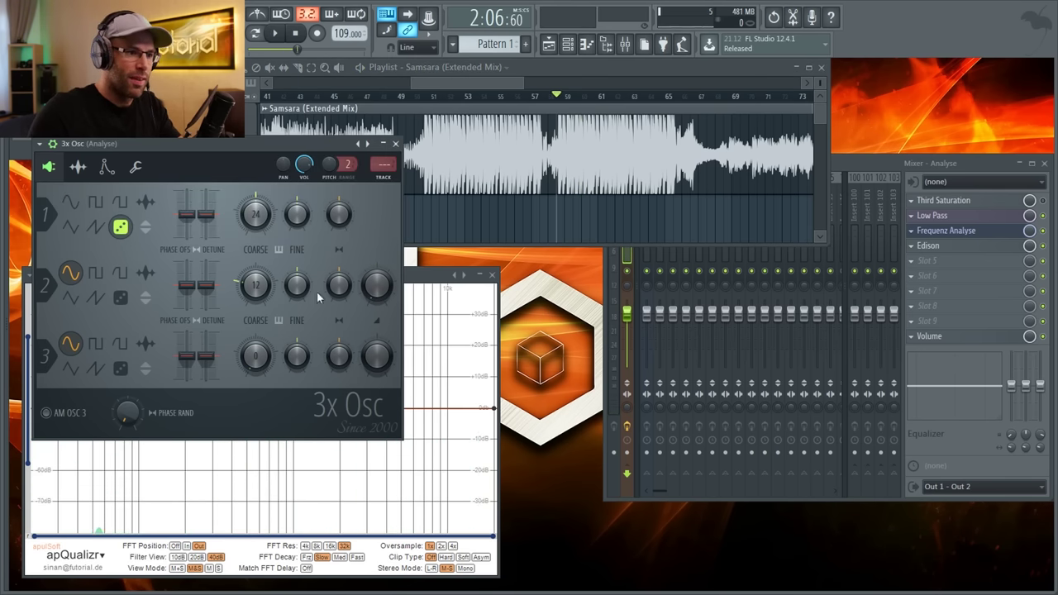
{"action": "left_click", "coordinate": [106, 147]}
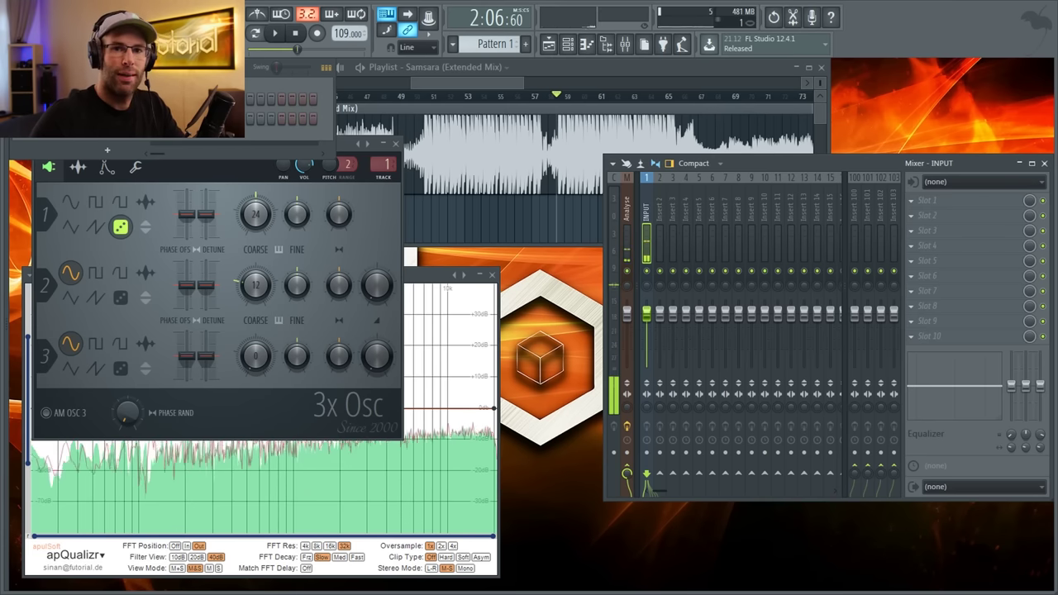
Play the first drop from just after bar 50 together with the 3x Osc noise to compare their spectra
{"action": "left_click", "coordinate": [447, 129]}
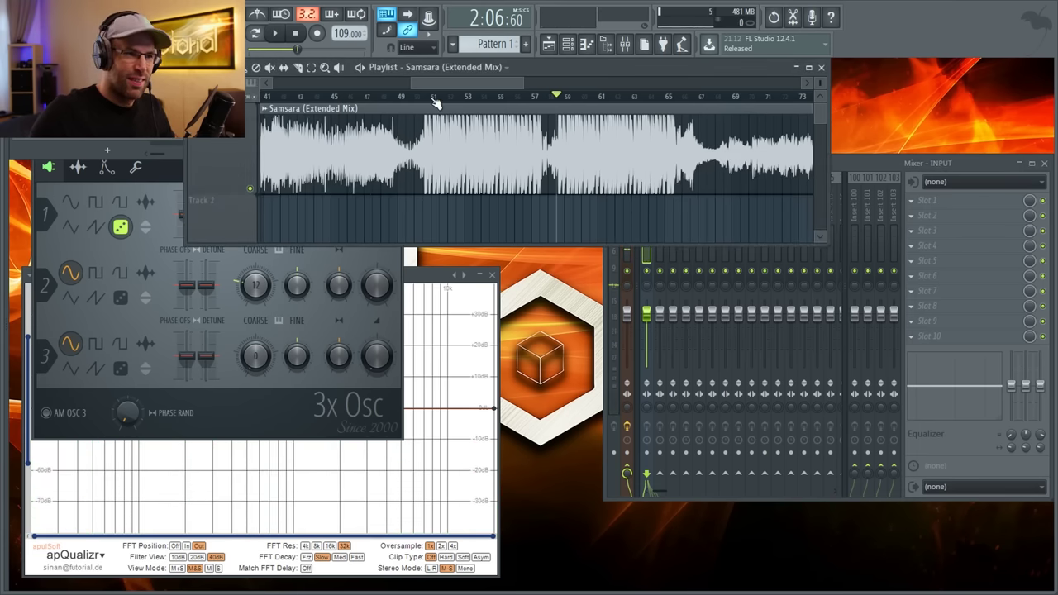
{"action": "key", "text": "space"}
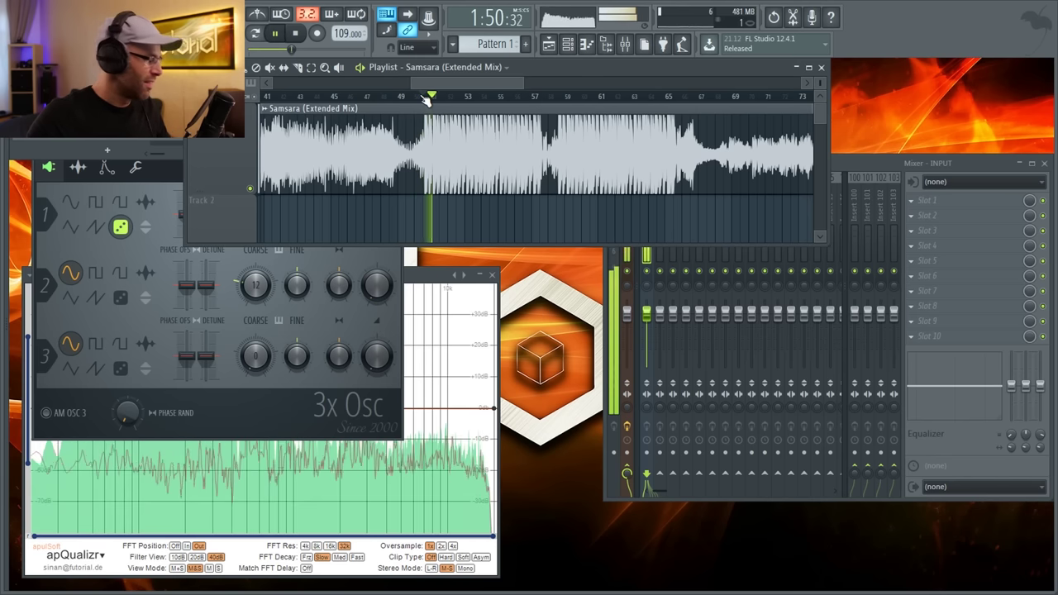
{"action": "key", "text": "F6"}
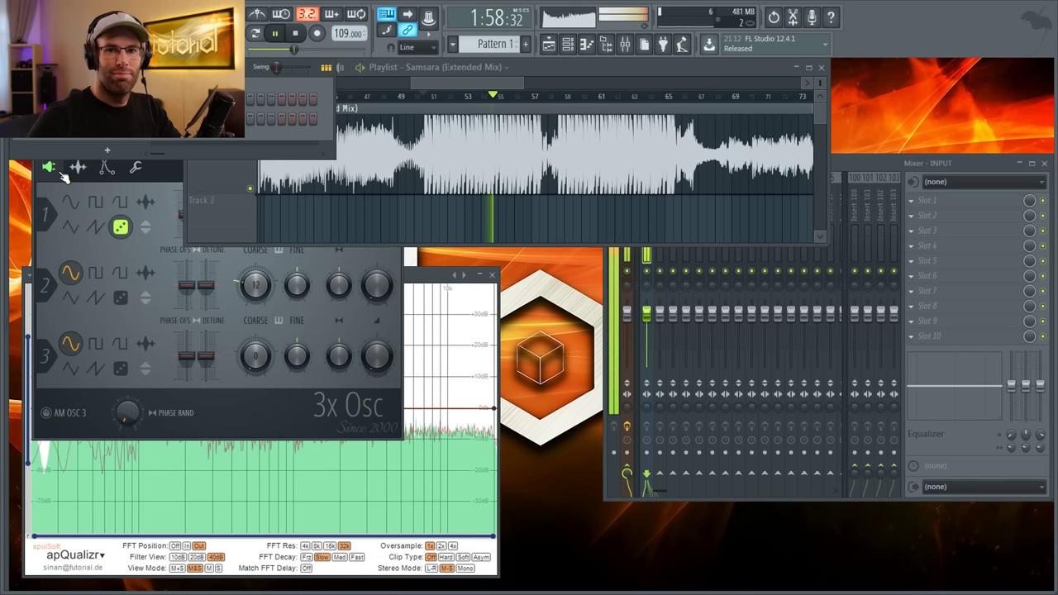
{"action": "left_click", "coordinate": [422, 227]}
{"action": "key", "text": "space"}
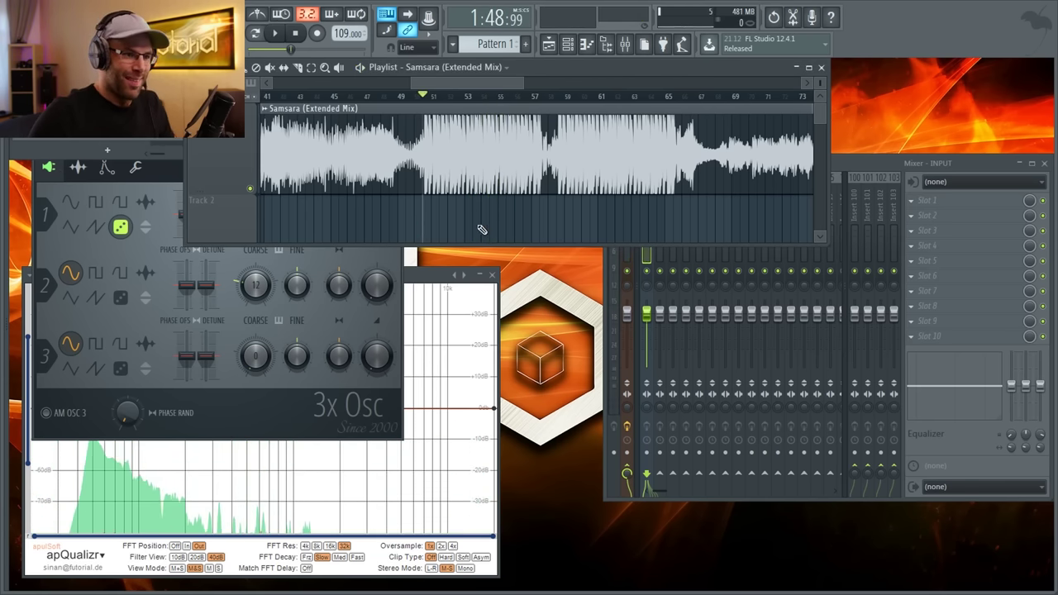
Close the Frequenz Analyse, 3x Osc and Samsara (Extended Mix) channel windows
{"action": "left_click", "coordinate": [216, 190]}
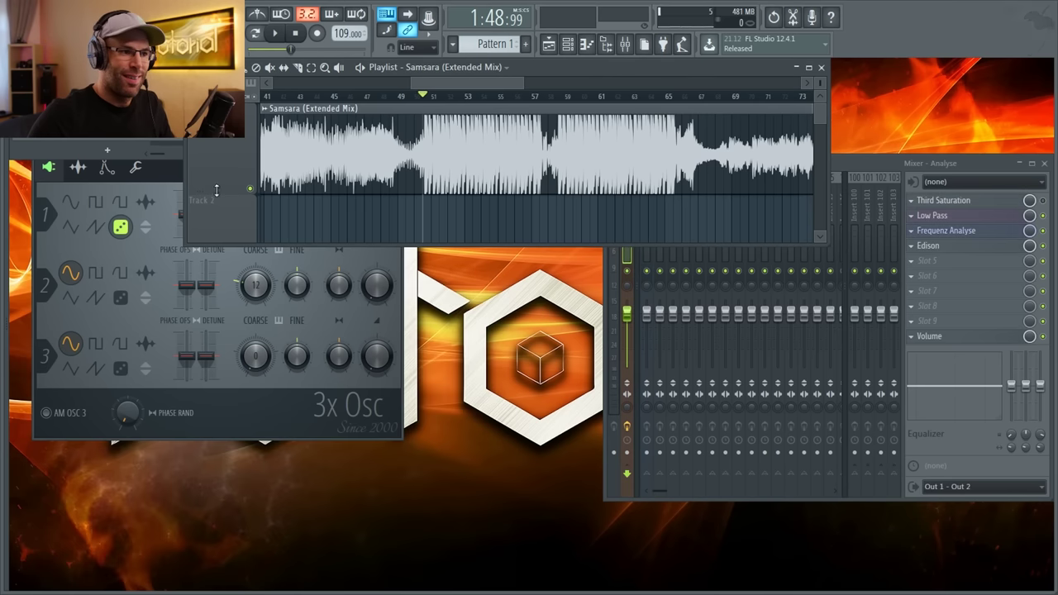
{"action": "left_click", "coordinate": [174, 182]}
{"action": "left_click_drag", "start_coordinate": [265, 170], "coordinate": [271, 255]}
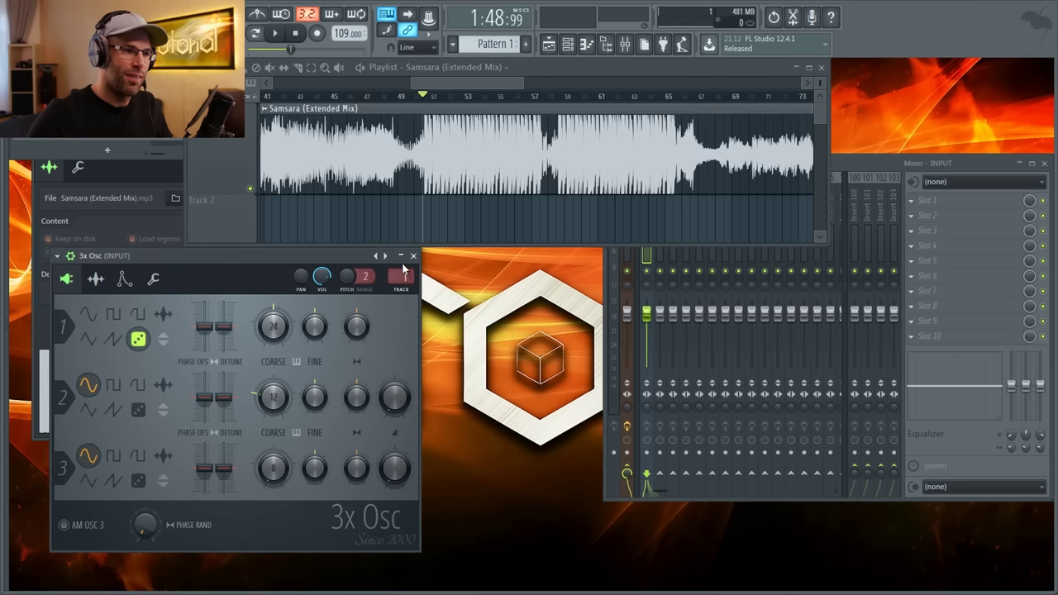
{"action": "left_click", "coordinate": [399, 255]}
{"action": "left_click", "coordinate": [400, 286]}
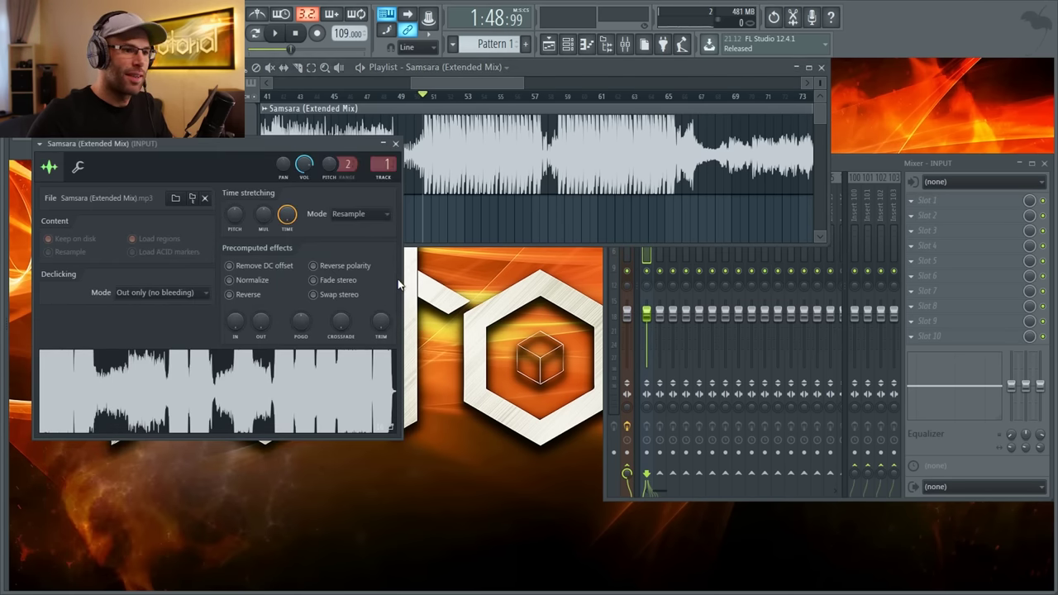
{"action": "left_click", "coordinate": [395, 148]}
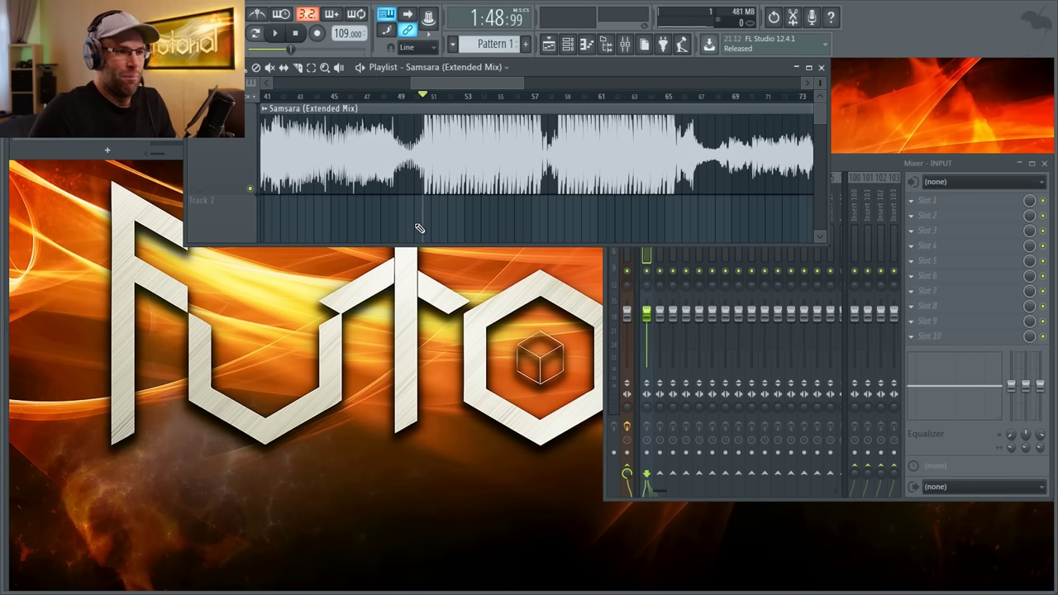
Examine the arrangement from the breakdown near bar 21, and place the playback position at the start of the first drop around bar 50
{"action": "scroll", "coordinate": [419, 228], "scroll_direction": "down", "scroll_amount": 6}
{"action": "scroll", "coordinate": [483, 180], "scroll_direction": "up", "scroll_amount": 5}
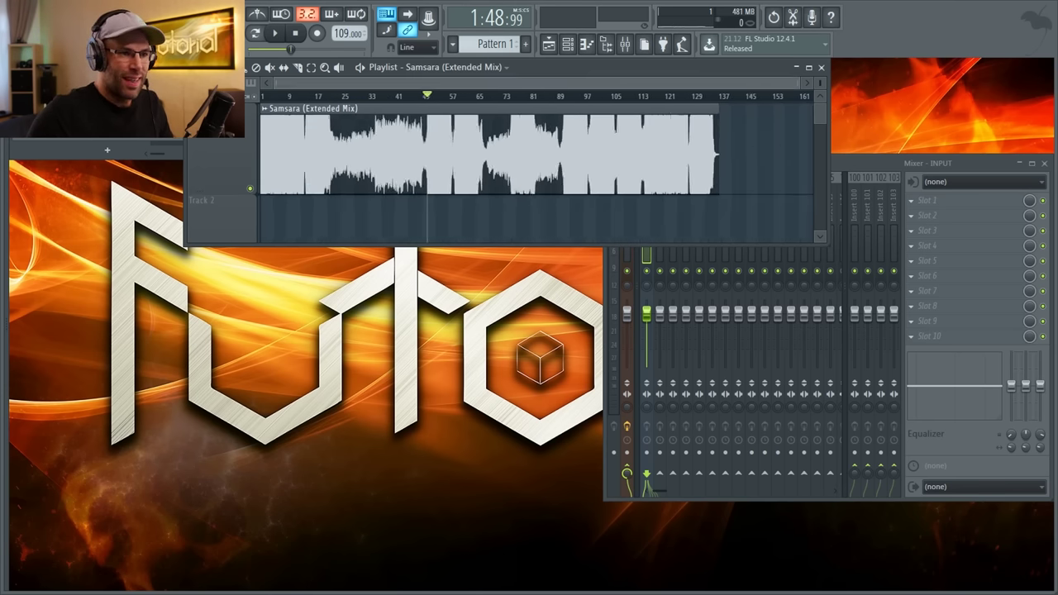
{"action": "left_click", "coordinate": [413, 99]}
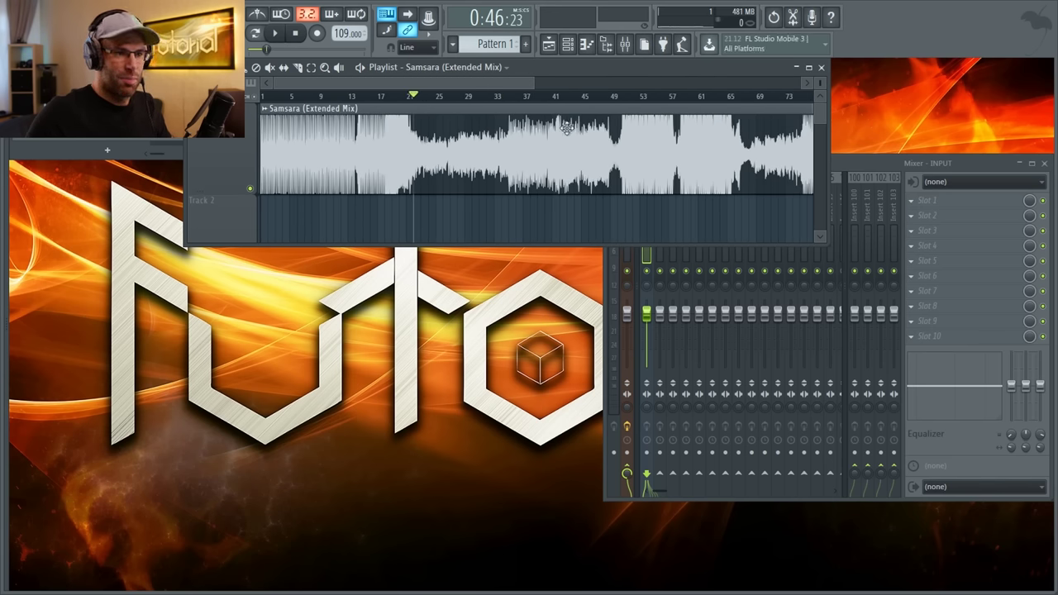
{"action": "scroll", "coordinate": [567, 125], "scroll_direction": "up", "scroll_amount": 5}
{"action": "left_click", "coordinate": [354, 98]}
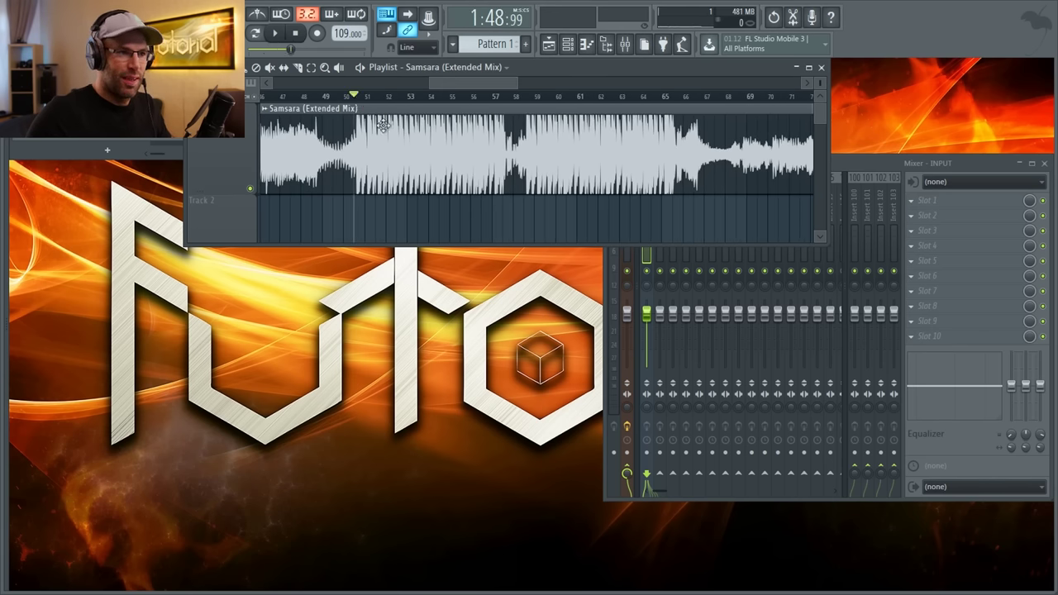
Play the selected first drop, from just after bar 50 to bar 65, at 129 BPM and reset the tempo to 109 BPM
{"action": "left_click_drag", "start_coordinate": [357, 97], "coordinate": [671, 98]}
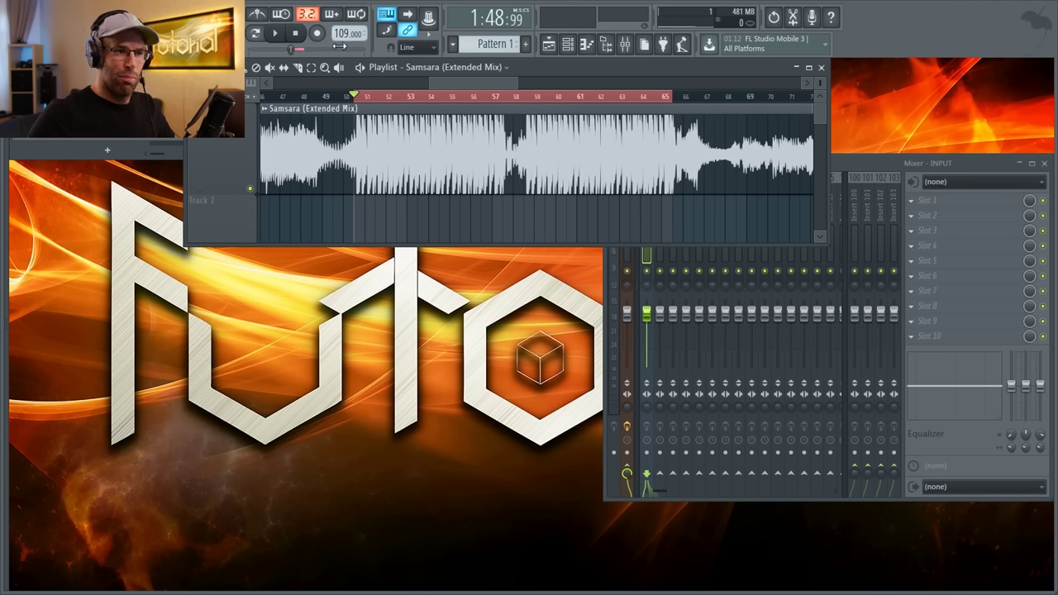
{"action": "key", "text": "space"}
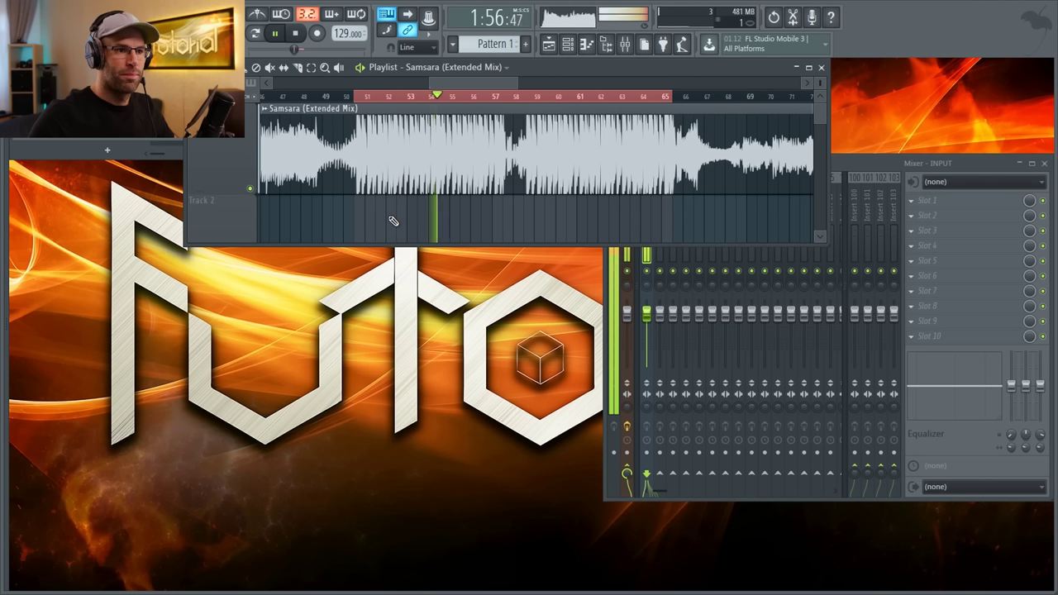
{"action": "key", "text": "space"}
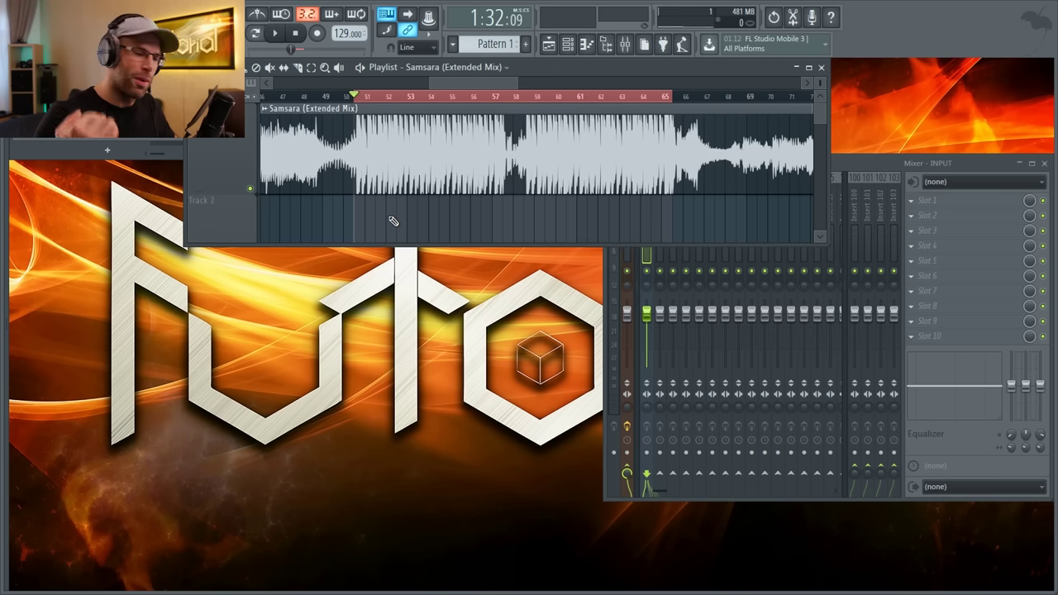
{"action": "key", "text": "space"}
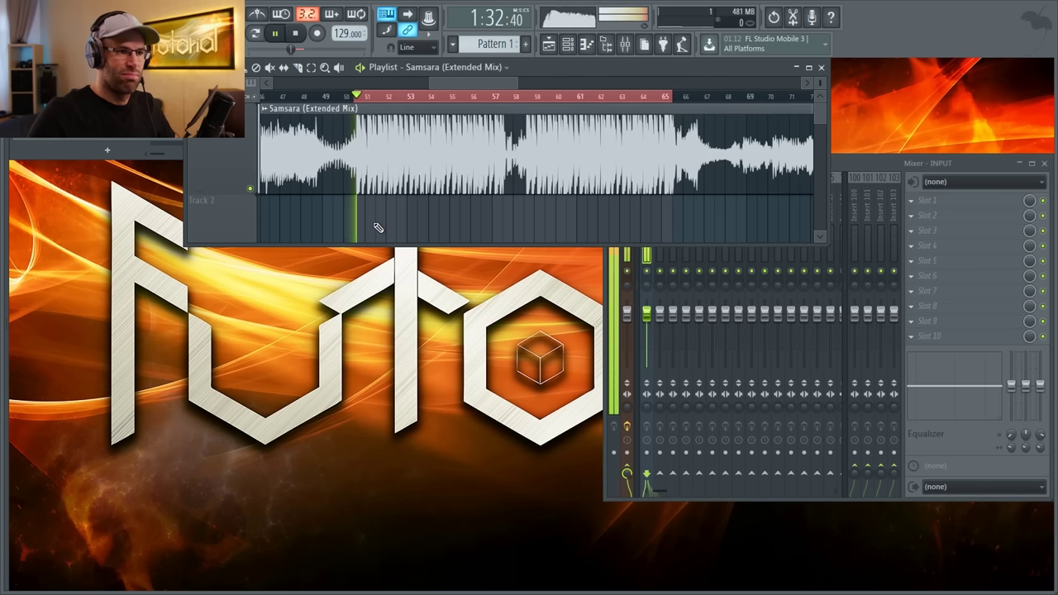
{"action": "key", "text": "space"}
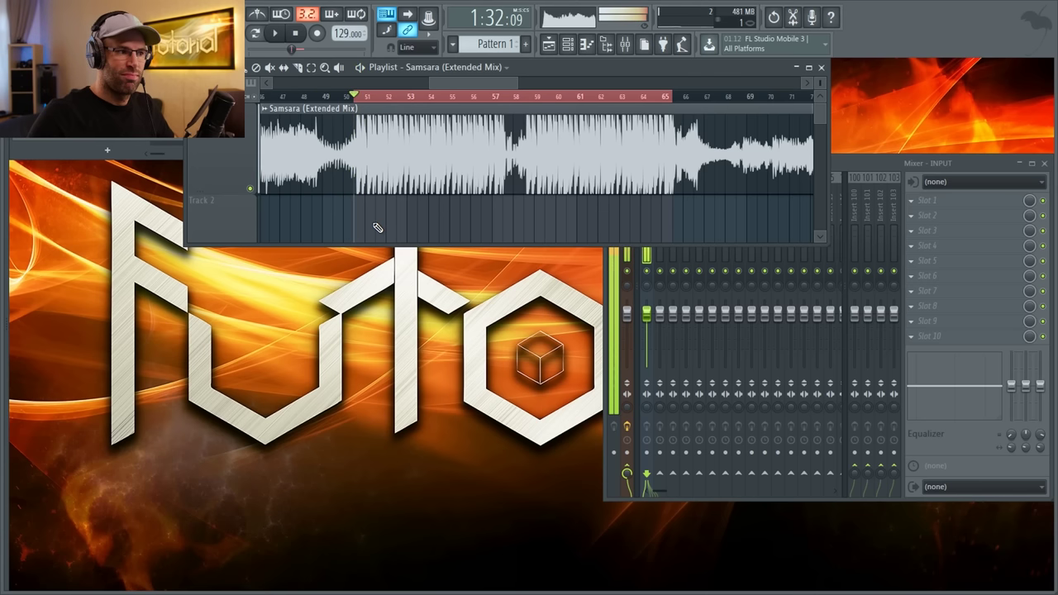
{"action": "left_click_drag", "start_coordinate": [347, 33], "coordinate": [347, 44]}
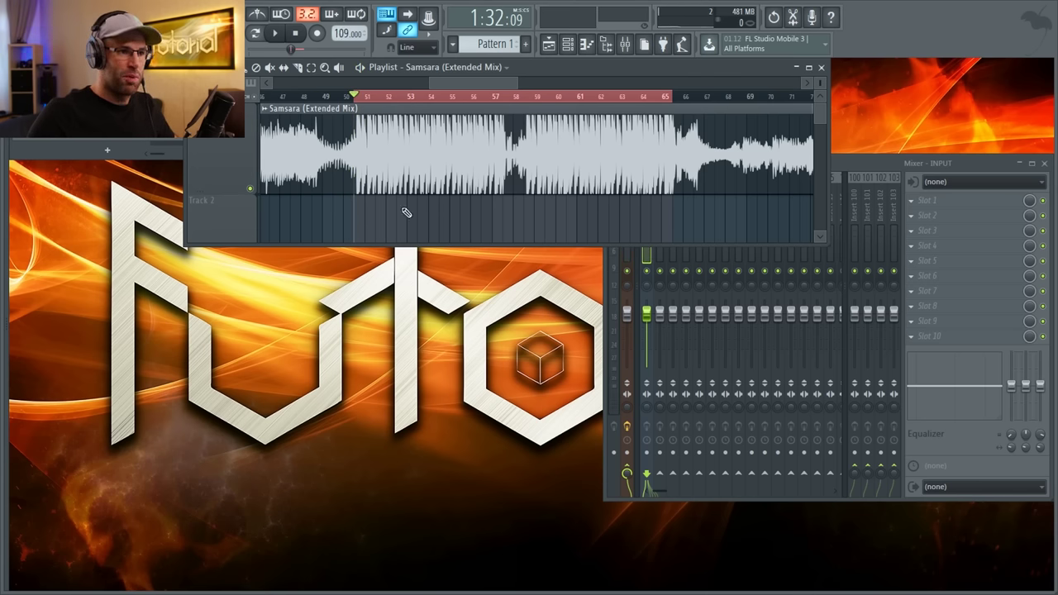
Show the whole arrangement and place the playback position in the breakdown after the first drop, near bar 72
{"action": "scroll", "coordinate": [536, 182], "scroll_direction": "down", "scroll_amount": 5}
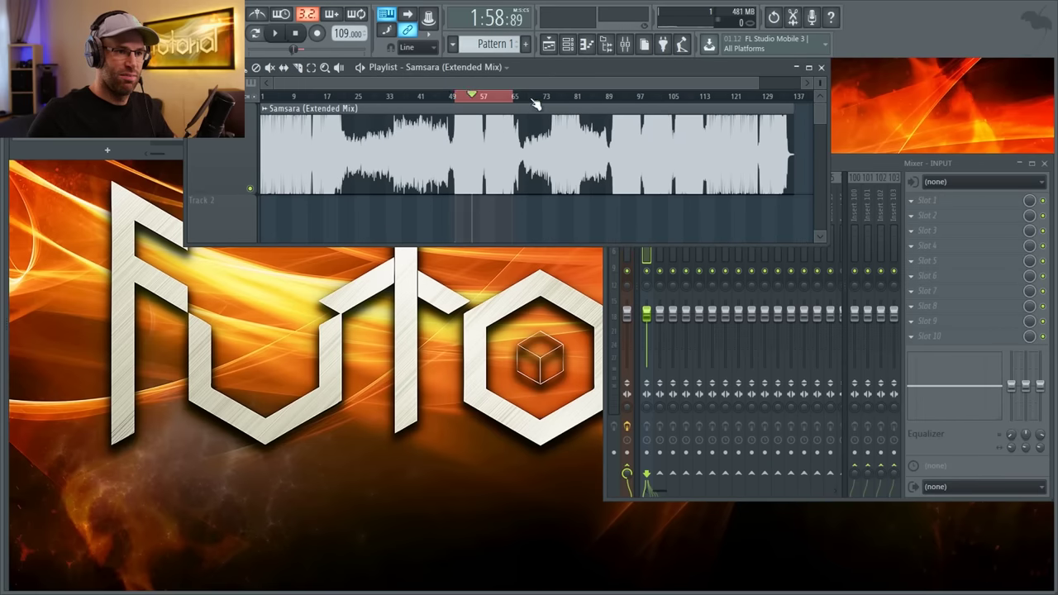
{"action": "left_click", "coordinate": [535, 102]}
{"action": "left_click", "coordinate": [541, 98]}
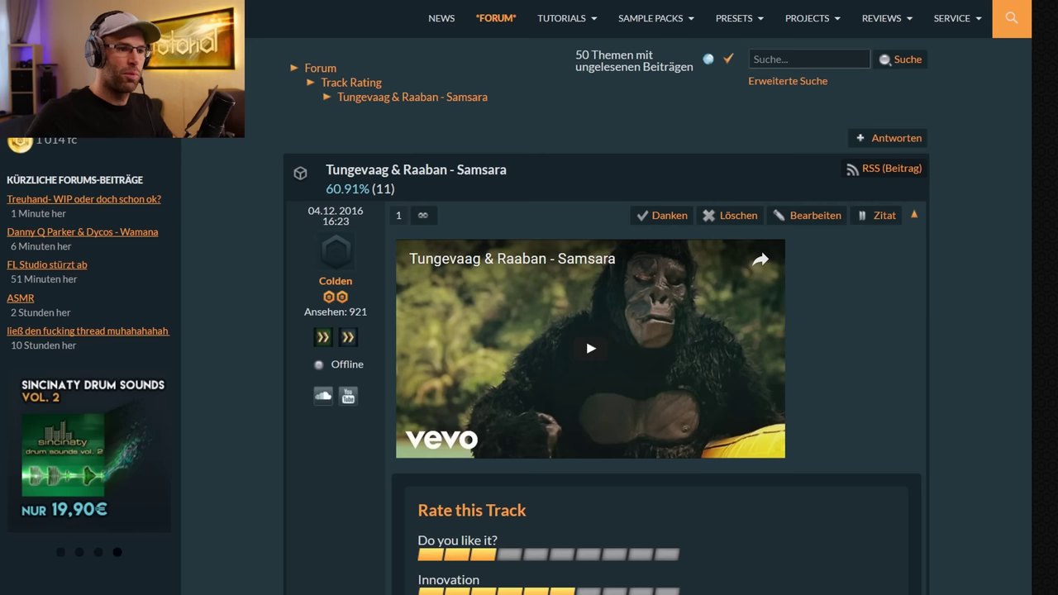
Switch to the Samsara track rating page in the web forum, delete the existing rating, and rate "Do you like it?" 2 out of 10
{"action": "scroll", "coordinate": [272, 212], "scroll_direction": "down", "scroll_amount": 4}
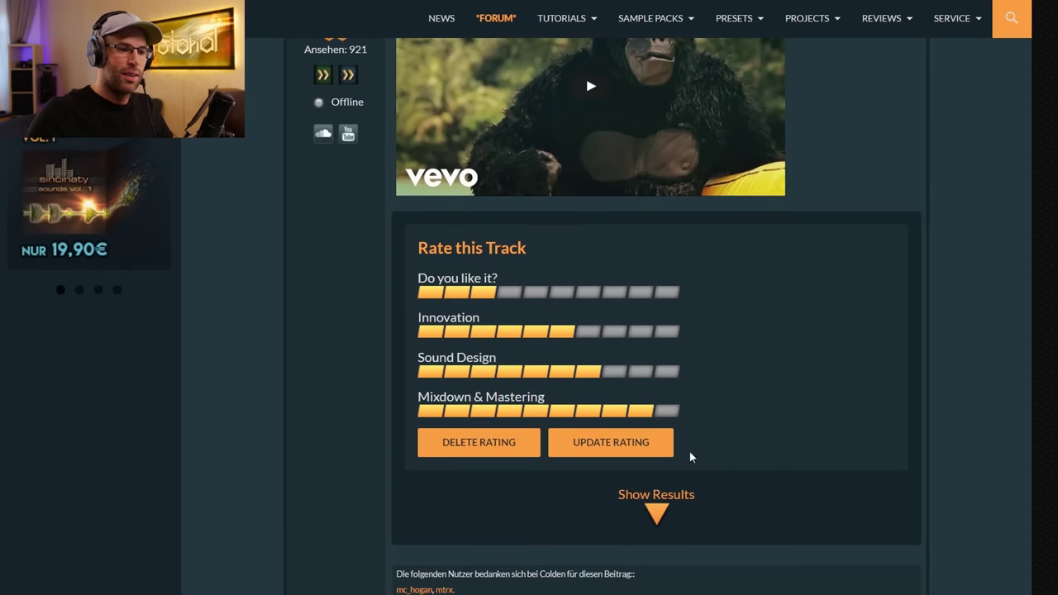
{"action": "left_click", "coordinate": [479, 443]}
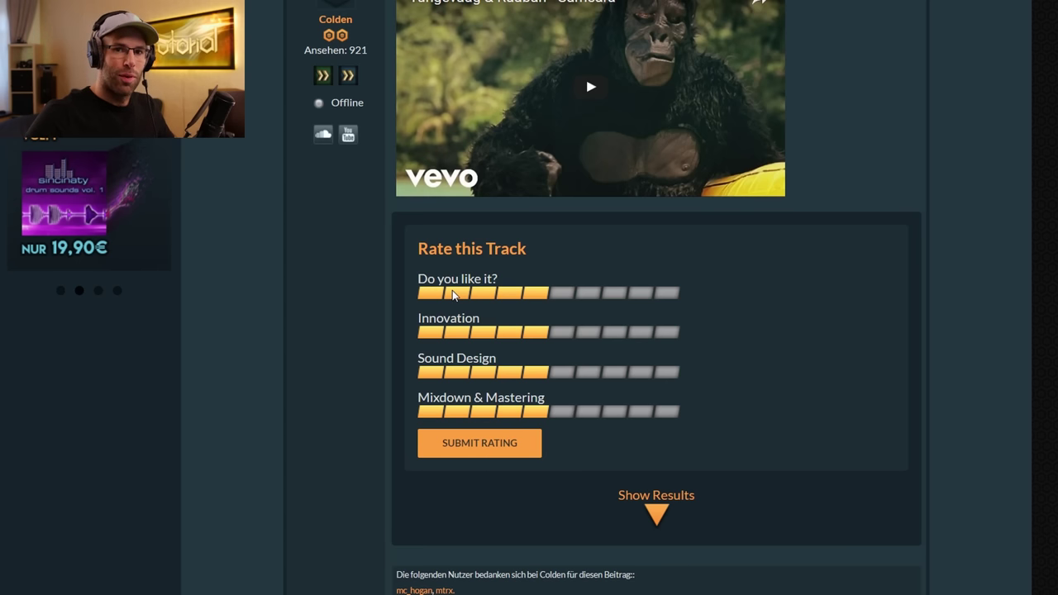
{"action": "left_click_drag", "start_coordinate": [453, 295], "coordinate": [465, 323]}
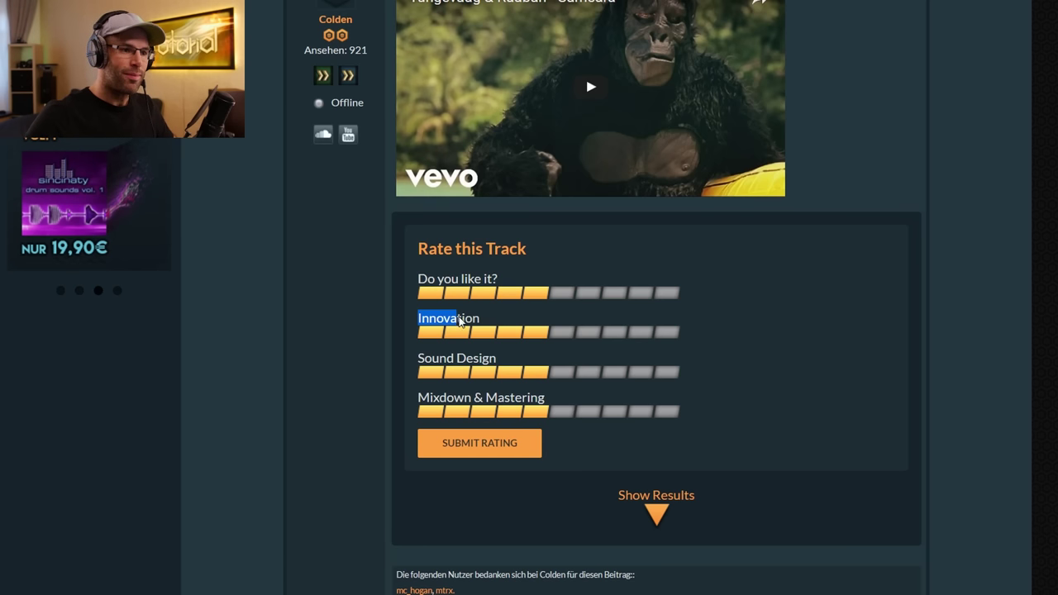
{"action": "left_click", "coordinate": [676, 294]}
{"action": "left_click", "coordinate": [469, 294]}
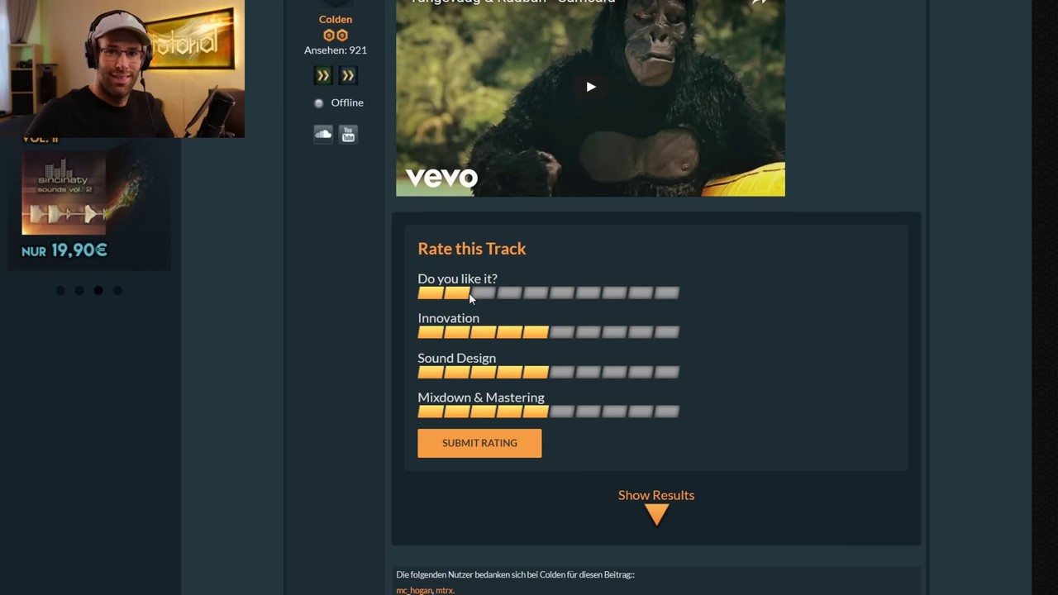
Rate the track's Sound Design 7 out of 10 and its Mixdown & Mastering 9 out of 10
{"action": "scroll", "coordinate": [799, 304], "scroll_direction": "up", "scroll_amount": 2}
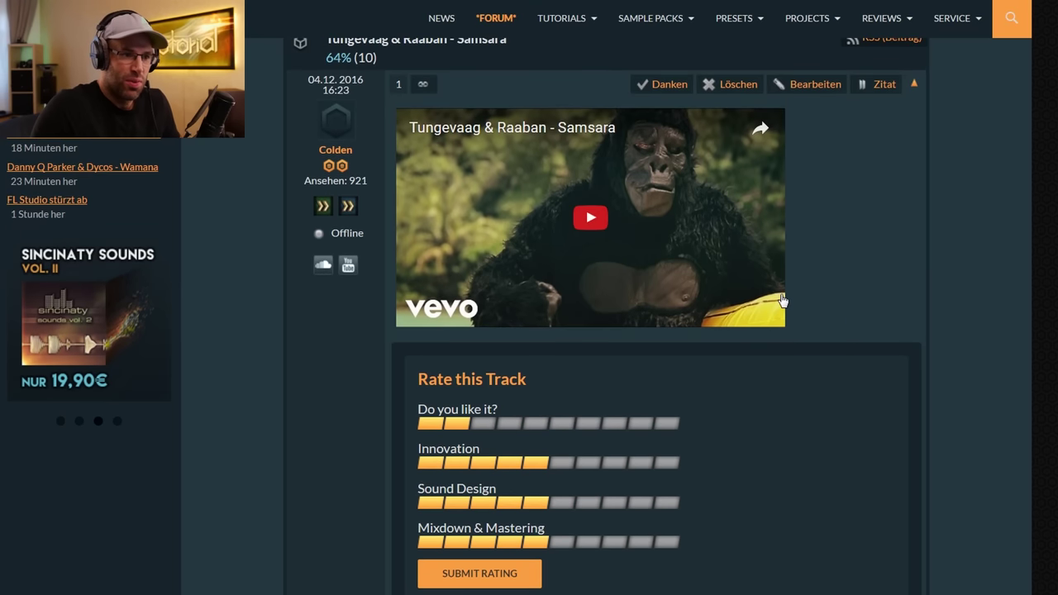
{"action": "scroll", "coordinate": [769, 323], "scroll_direction": "down", "scroll_amount": 1}
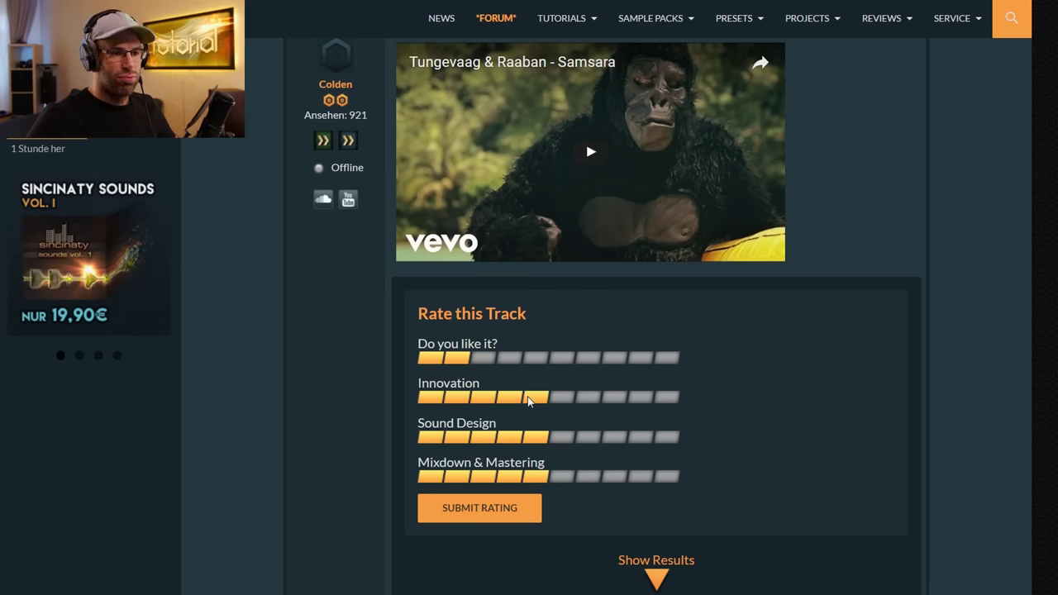
{"action": "left_click", "coordinate": [596, 438]}
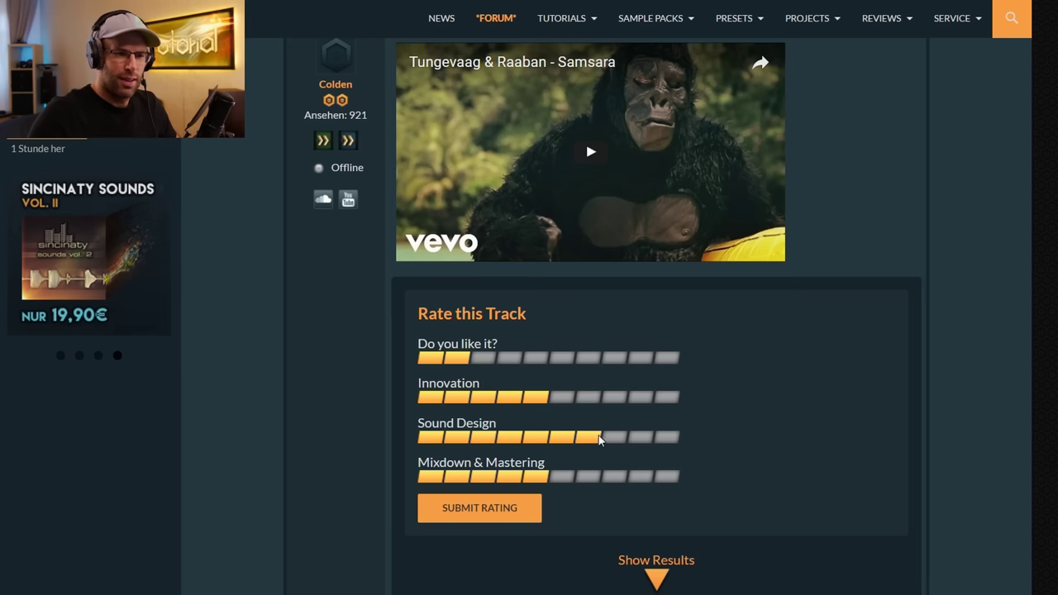
{"action": "left_click", "coordinate": [626, 478]}
{"action": "left_click", "coordinate": [635, 480]}
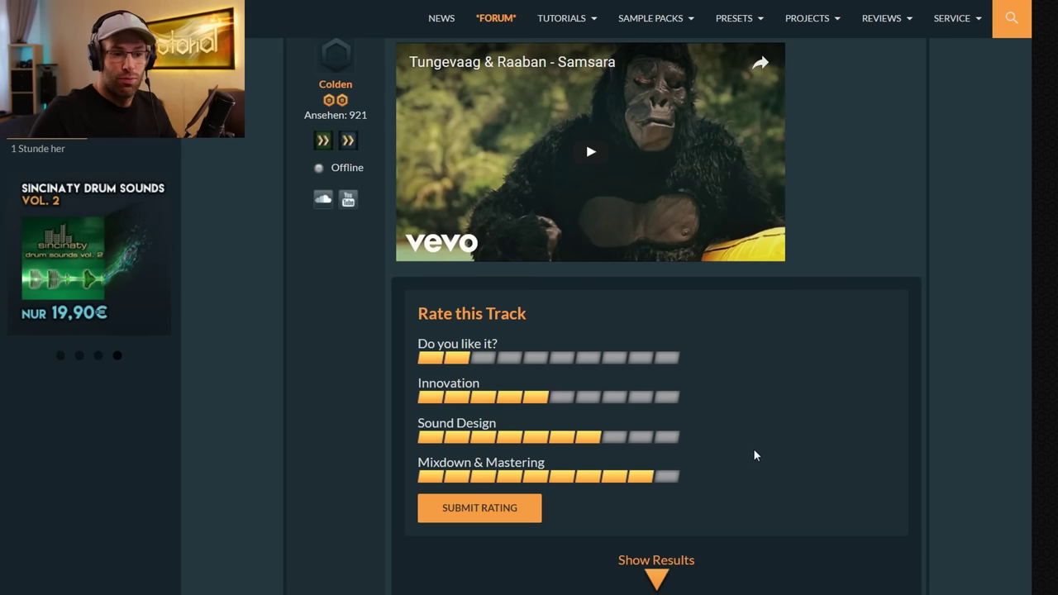